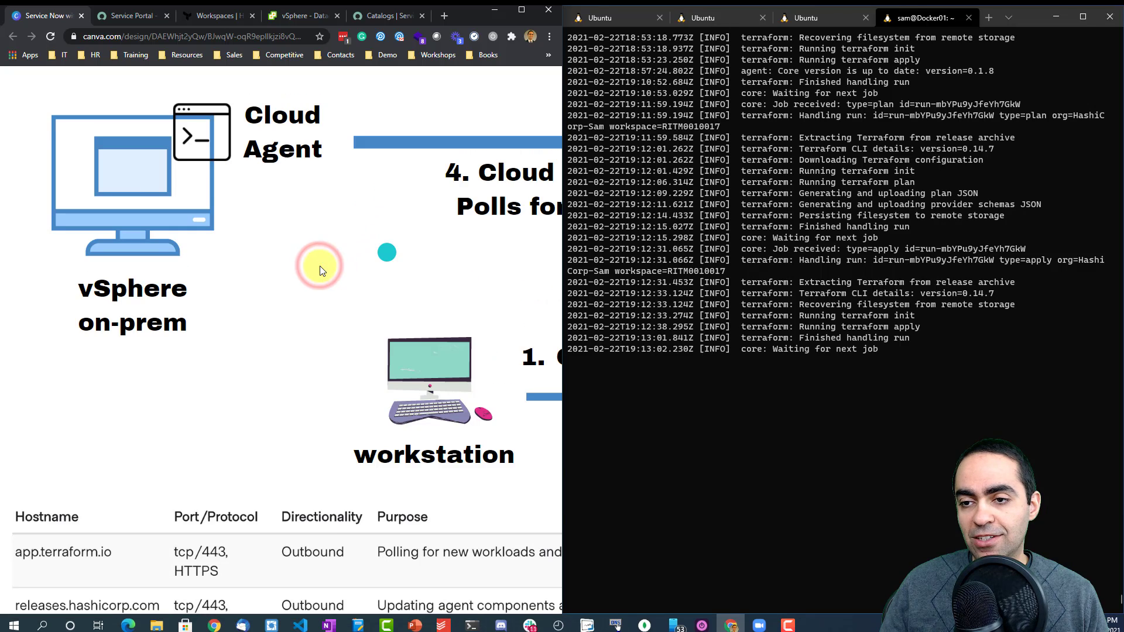
key("Escape")
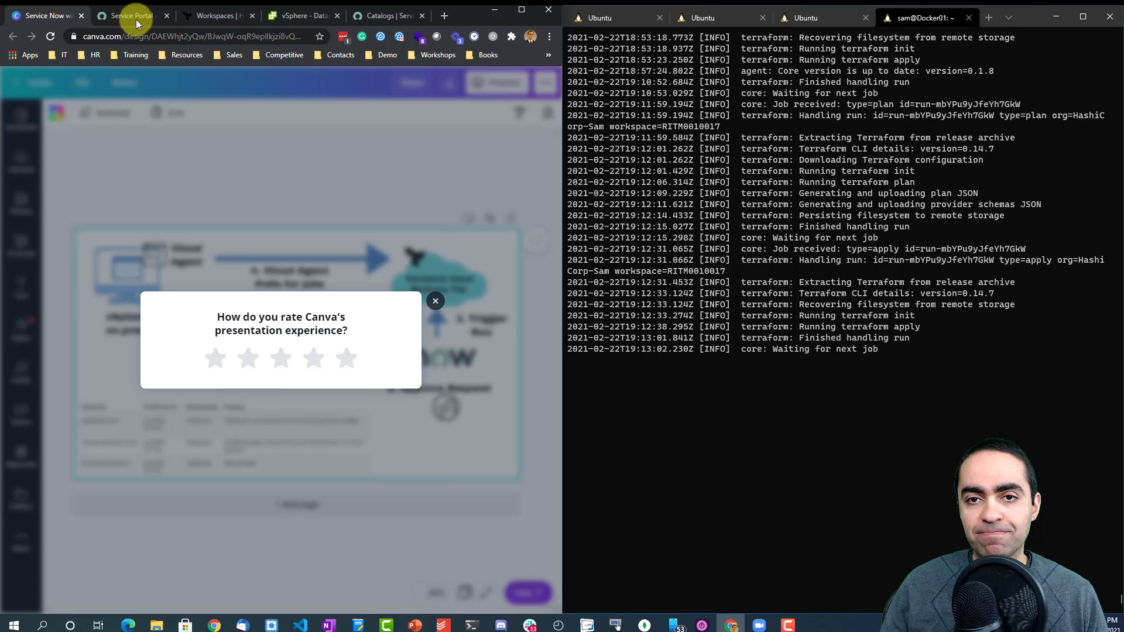
Step: In the ServiceNow portal, open the catalog's All Categories page listing Delete Workspace and Provision Resources with Variables
left_click(135, 17)
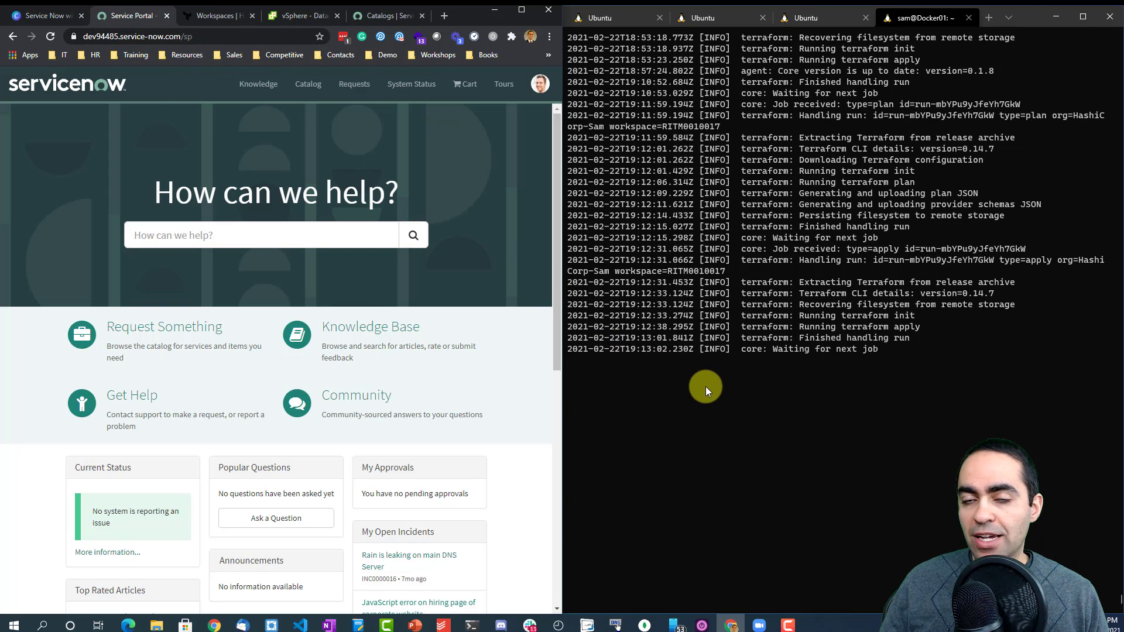
left_click(756, 363)
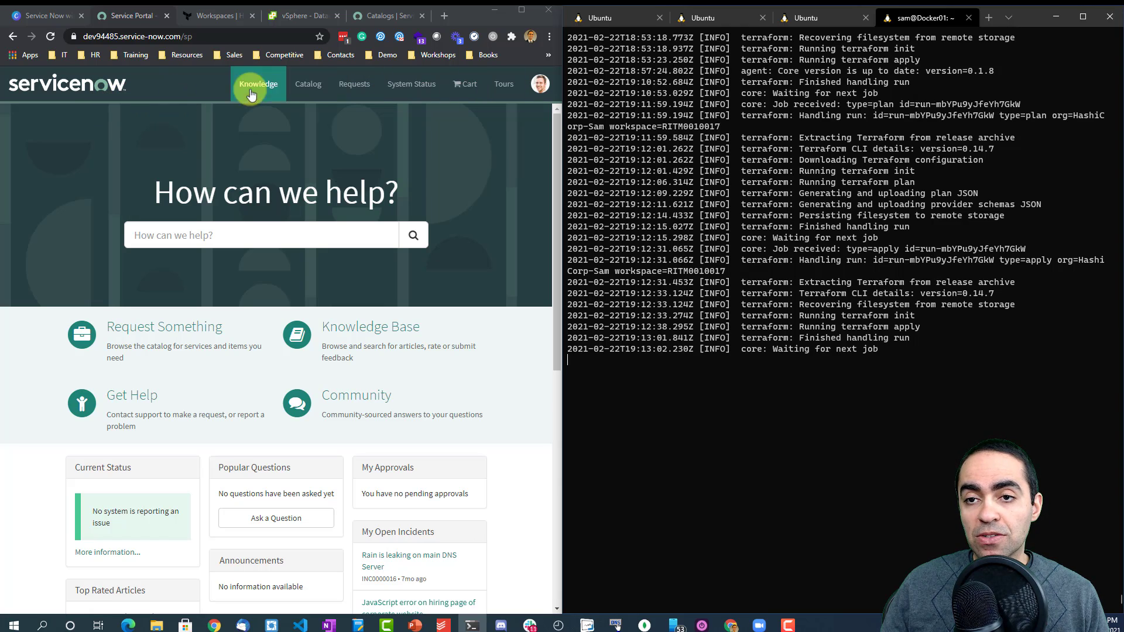
left_click(305, 86)
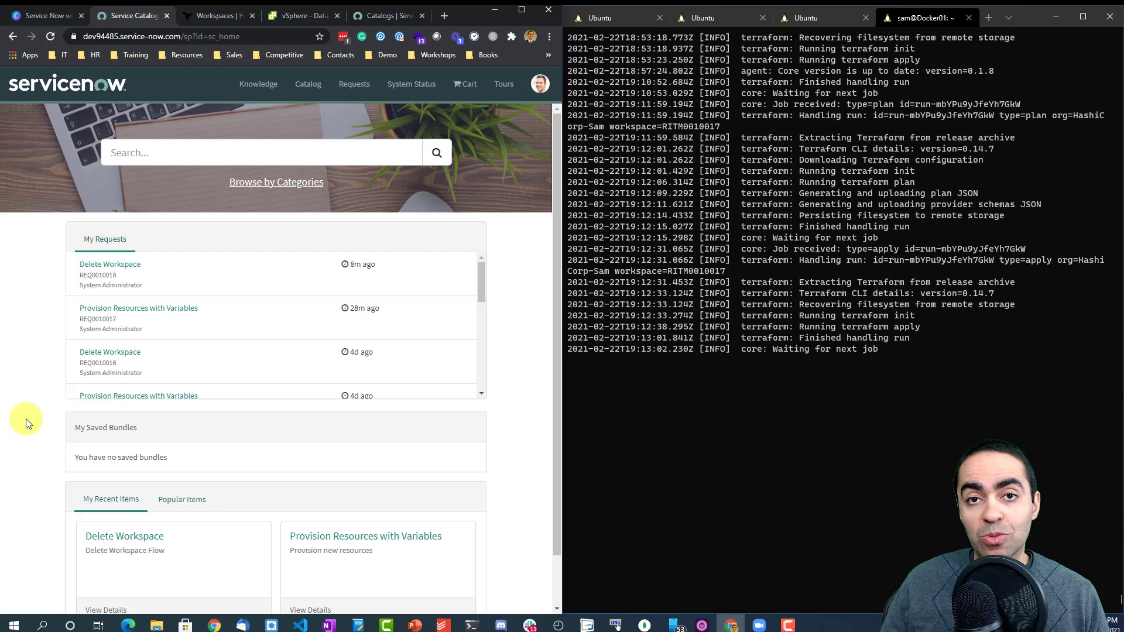
scroll(219, 497, "down", 1)
scroll(219, 497, "up", 1)
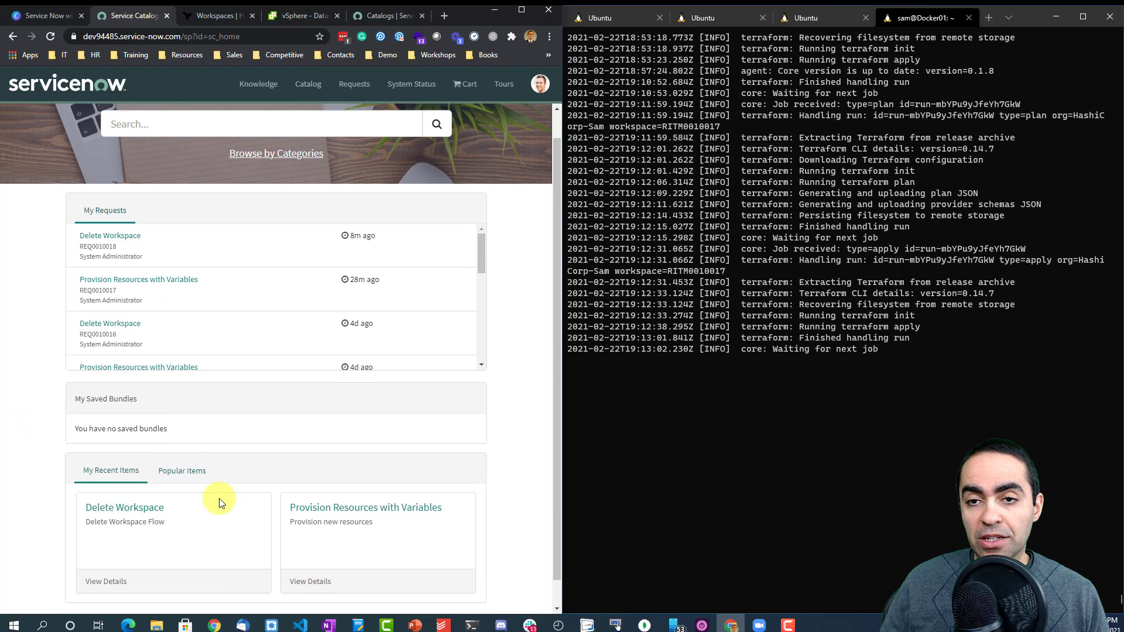
left_click(285, 185)
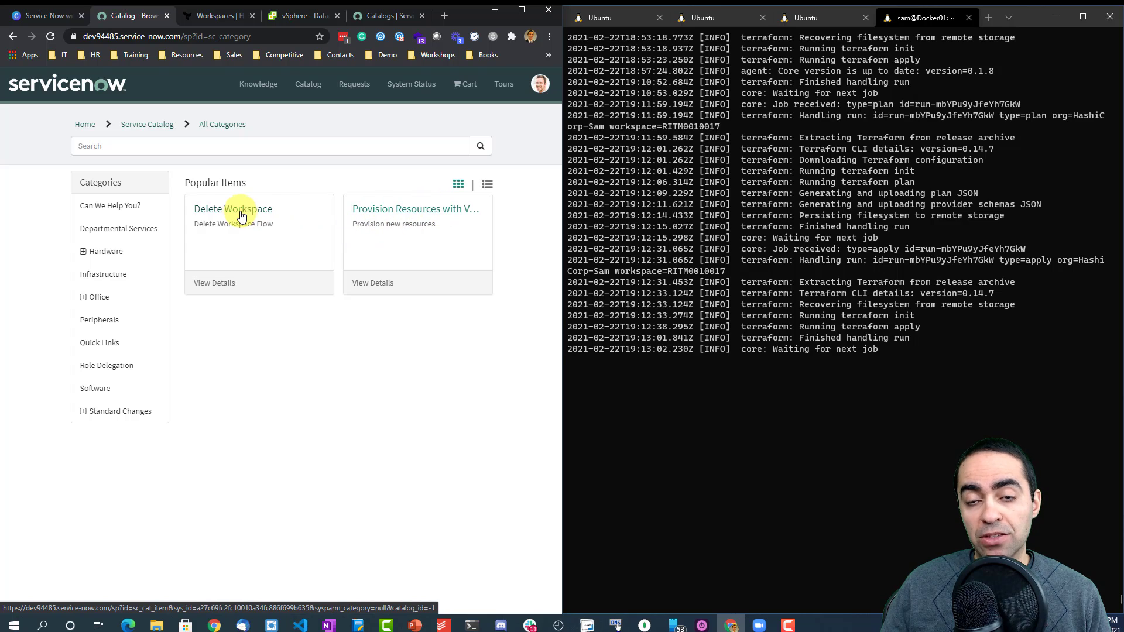
Step: Open the Provision Resources with Variables form and check the VCS Repository choices without changing them
left_click(394, 211)
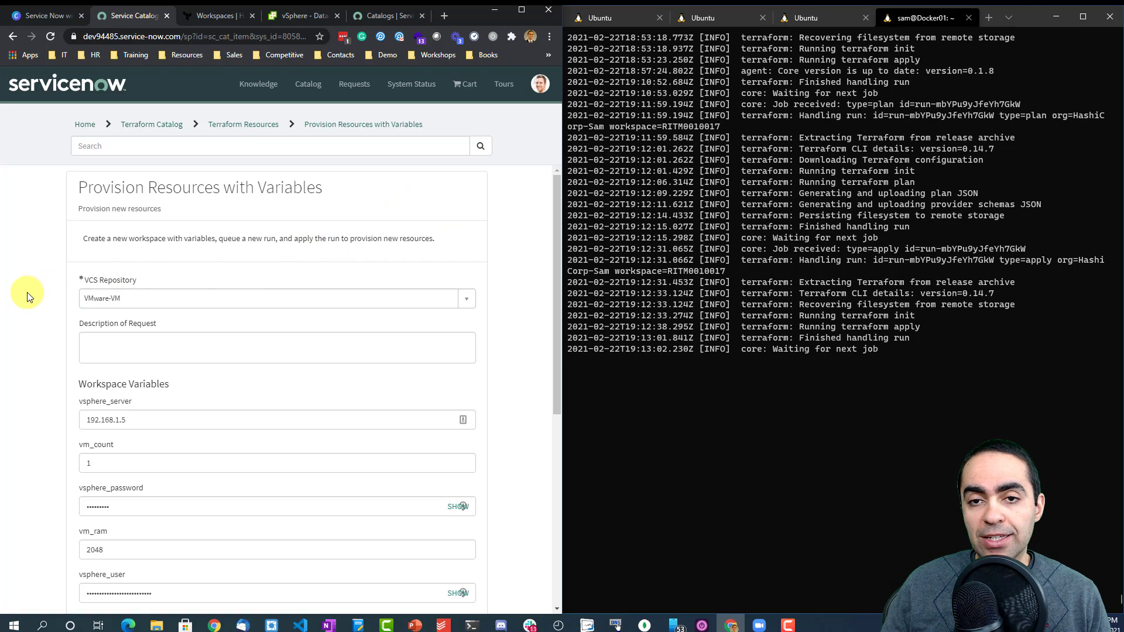
scroll(27, 293, "down", 2)
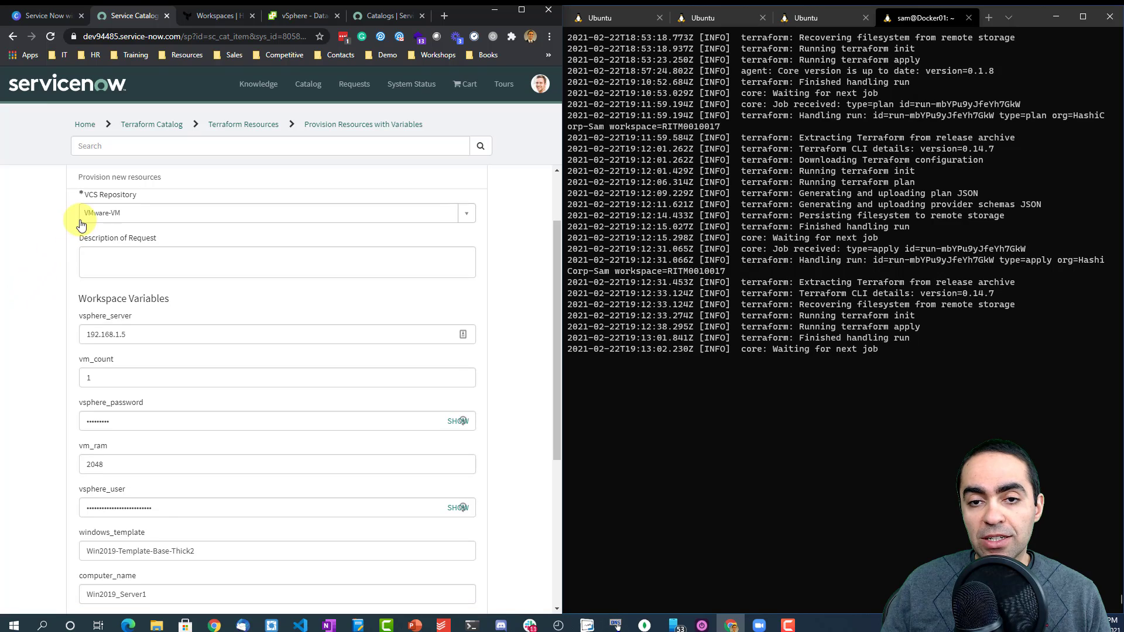
left_click(247, 219)
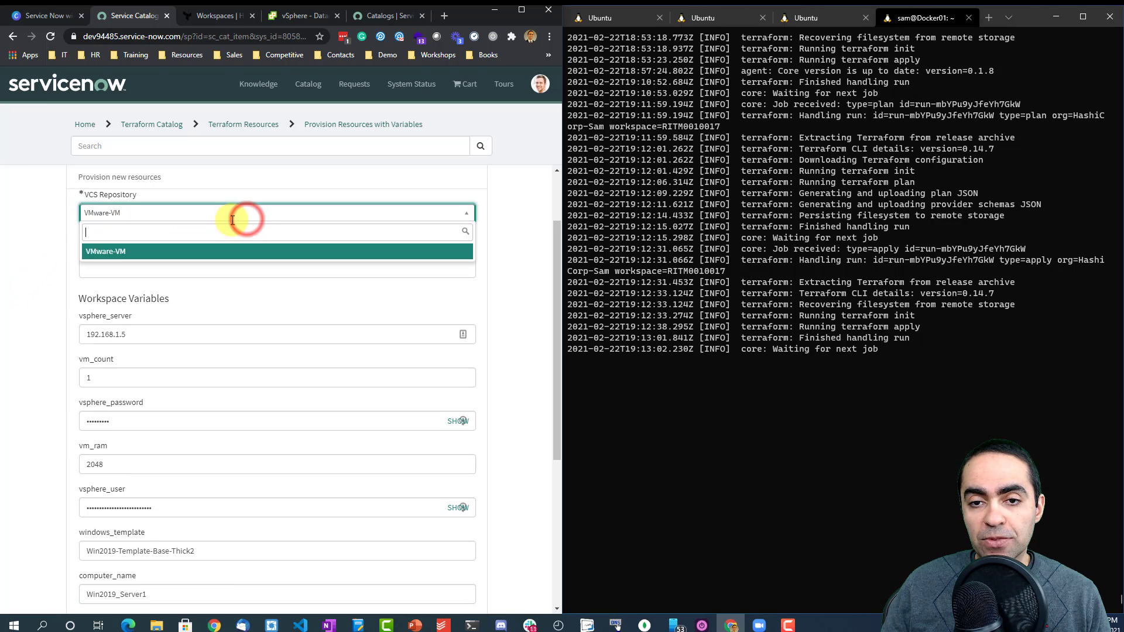
left_click(56, 228)
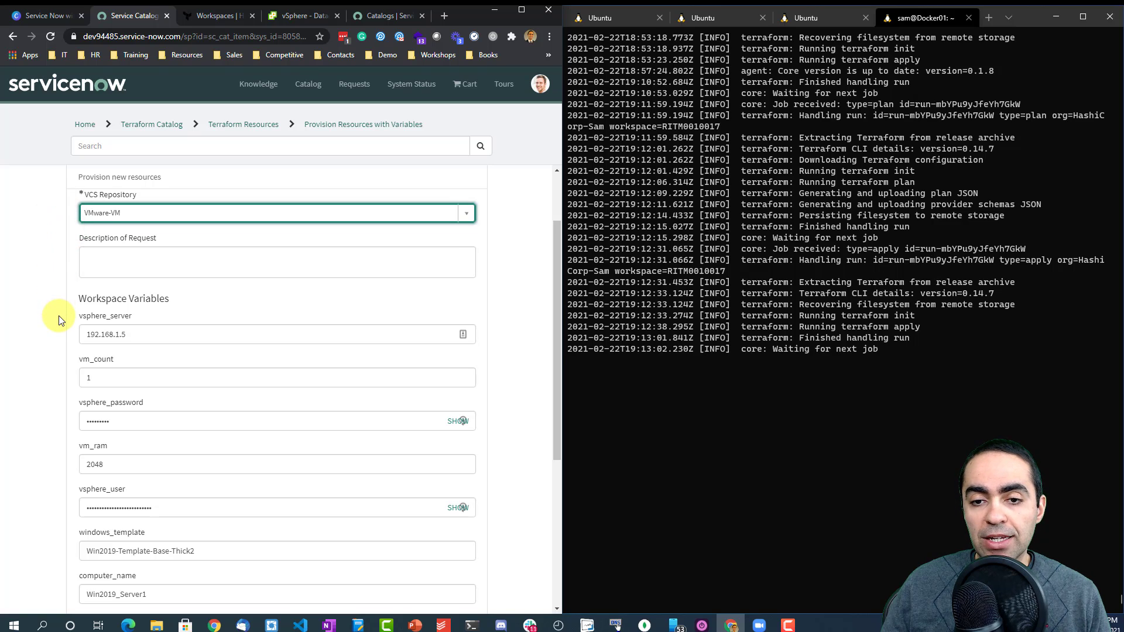
scroll(59, 318, "down", 1)
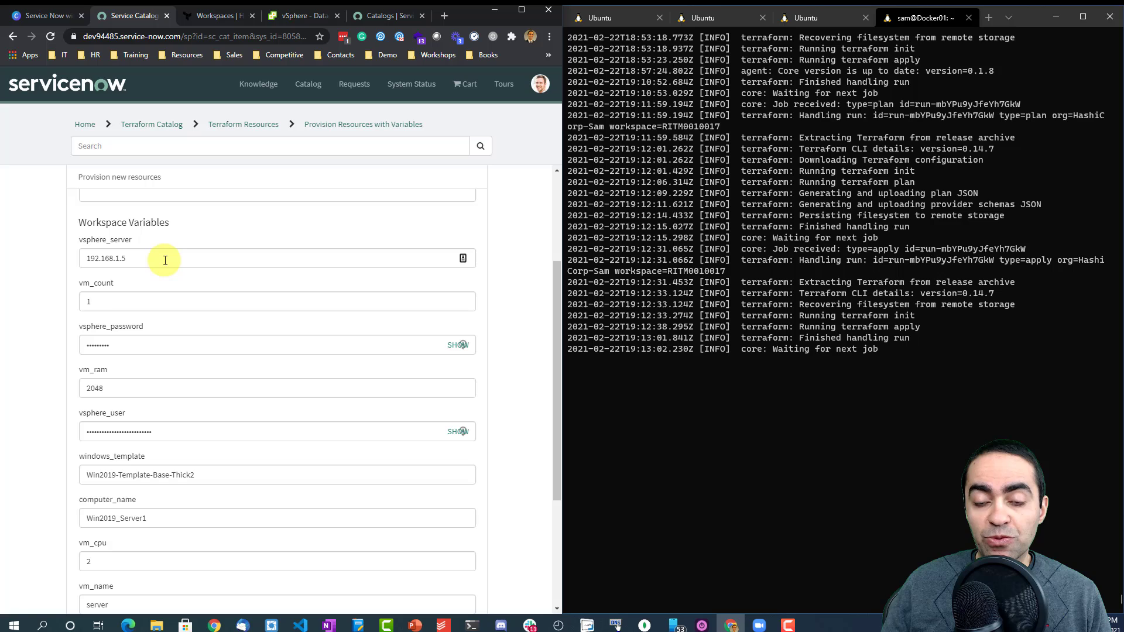
scroll(165, 260, "down", 1)
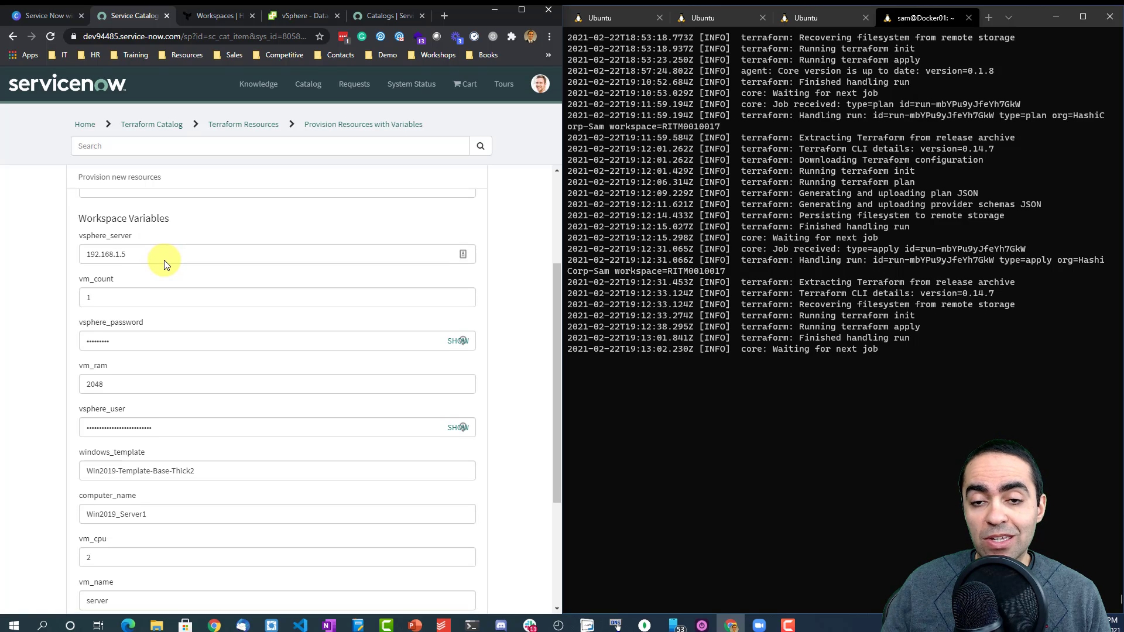
scroll(164, 260, "down", 1)
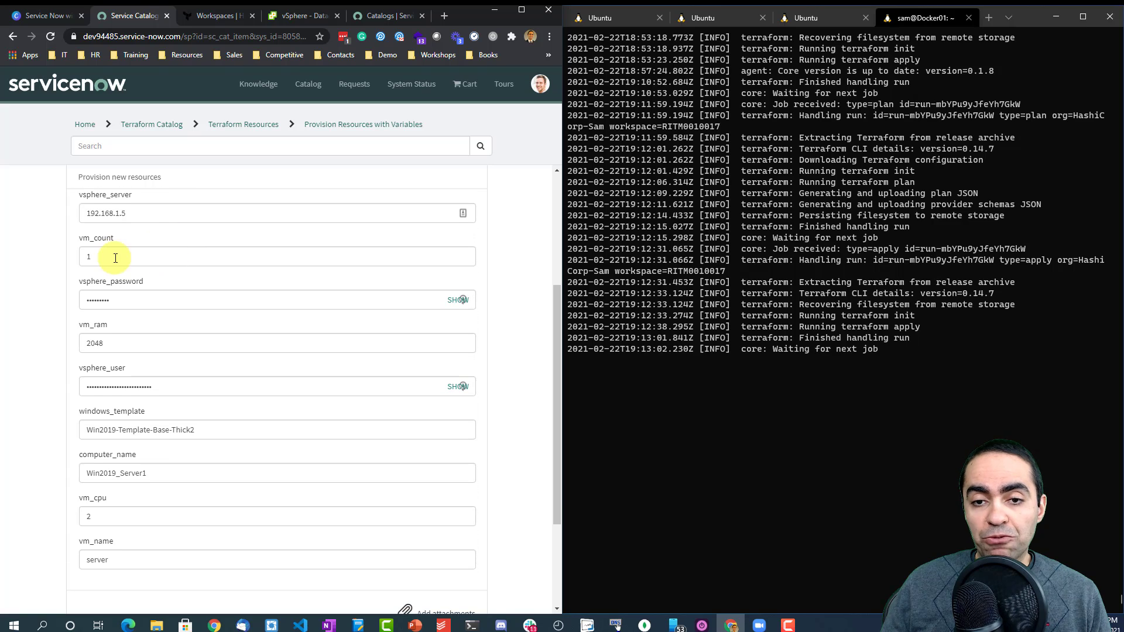
Step: Review the prefilled vm_count, vsphere_user, windows_template and vm_name variable values
left_click(113, 256)
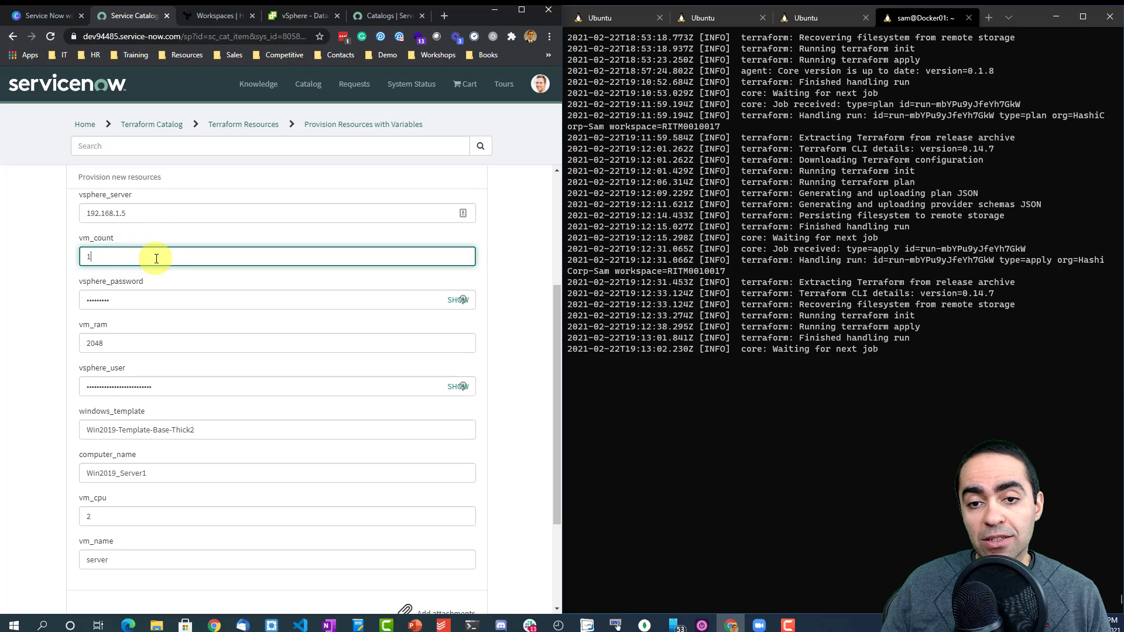
left_click(47, 302)
scroll(115, 256, "down", 1)
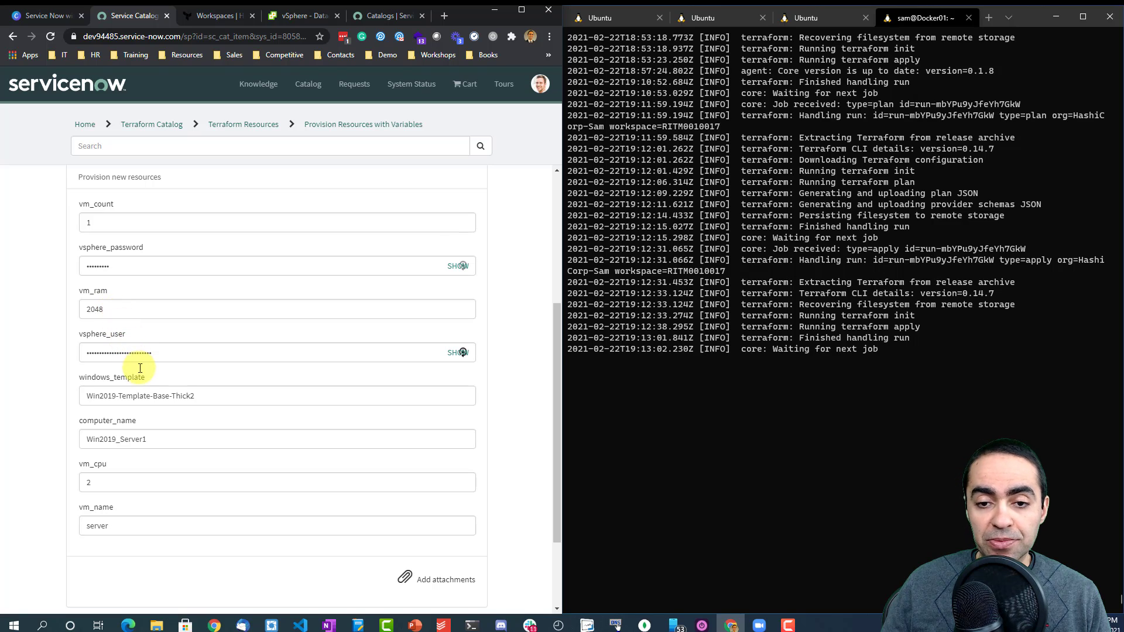
left_click(168, 352)
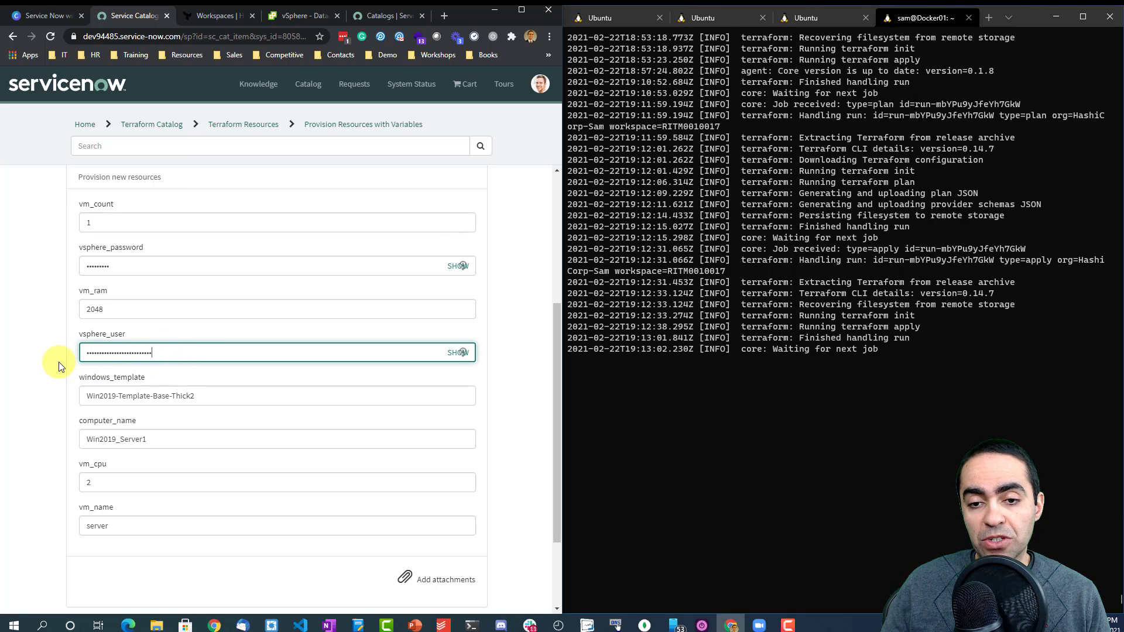
scroll(59, 366, "down", 1)
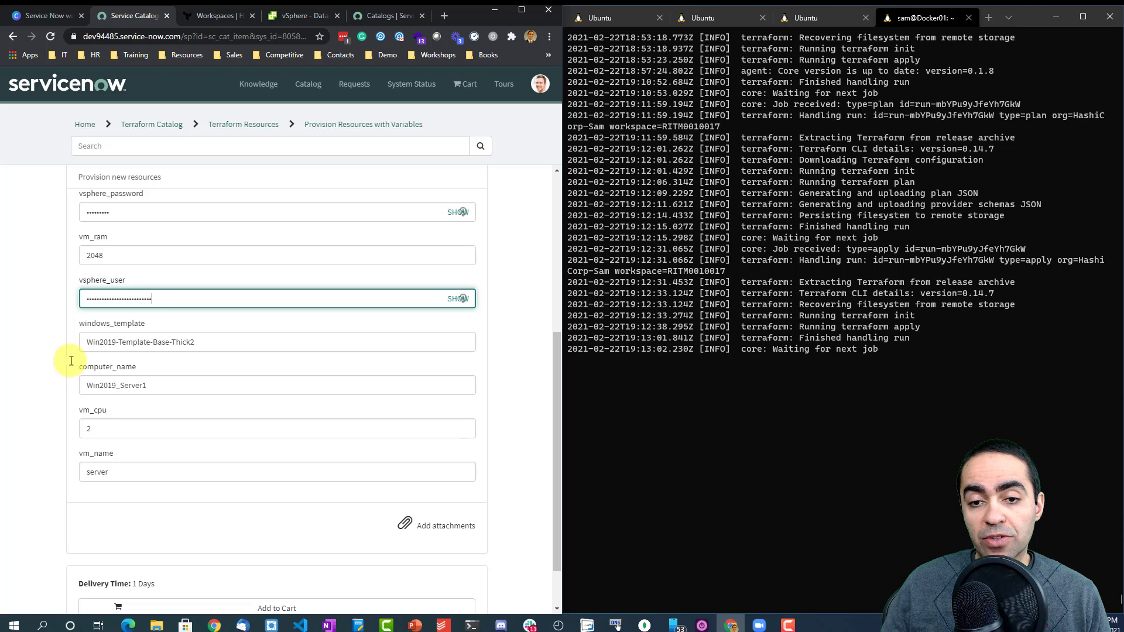
left_click(197, 343)
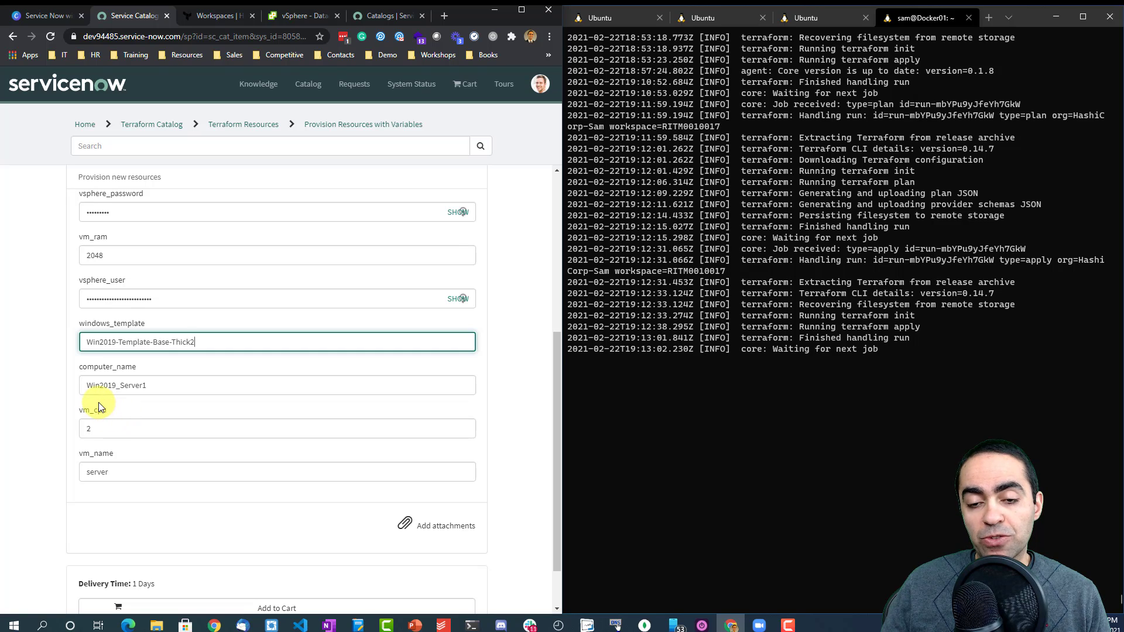
scroll(99, 402, "down", 1)
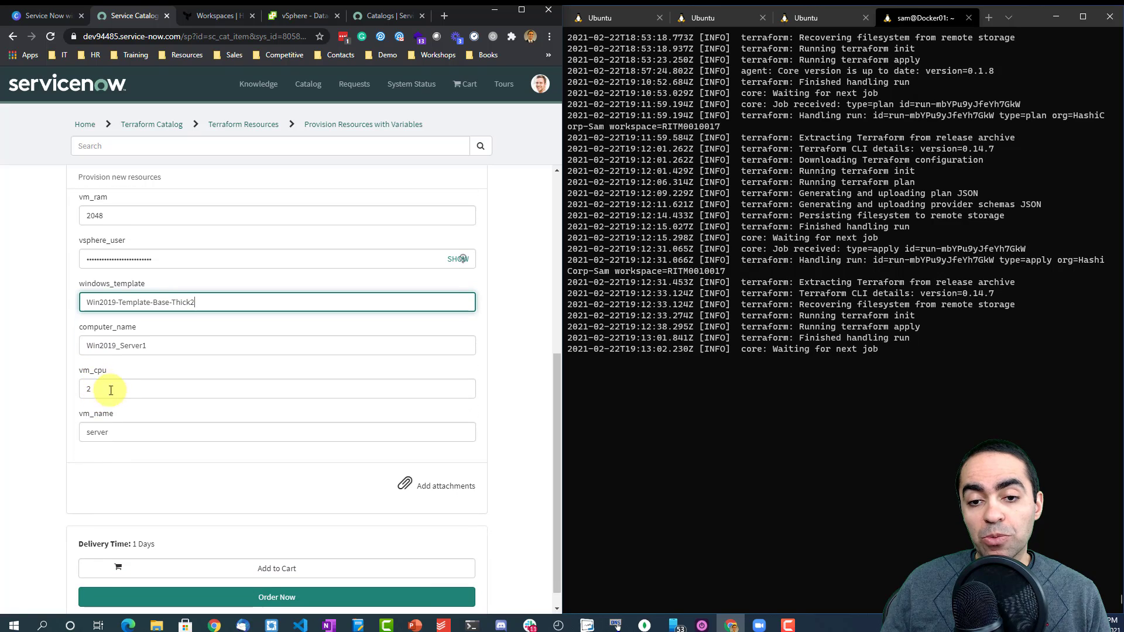
scroll(115, 379, "down", 1)
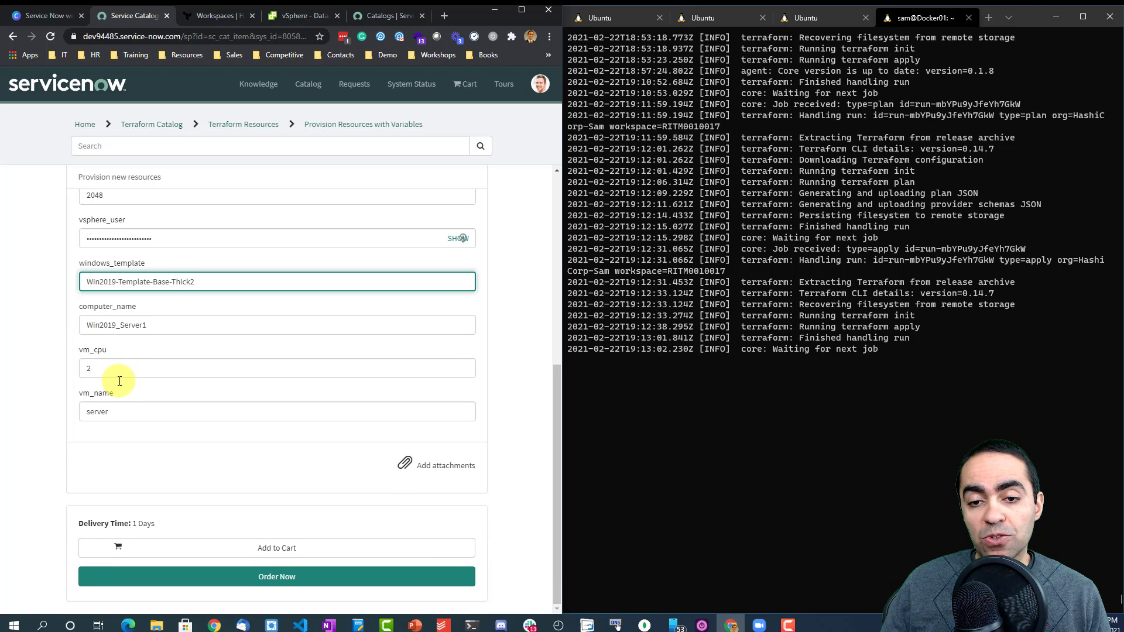
left_click(112, 412)
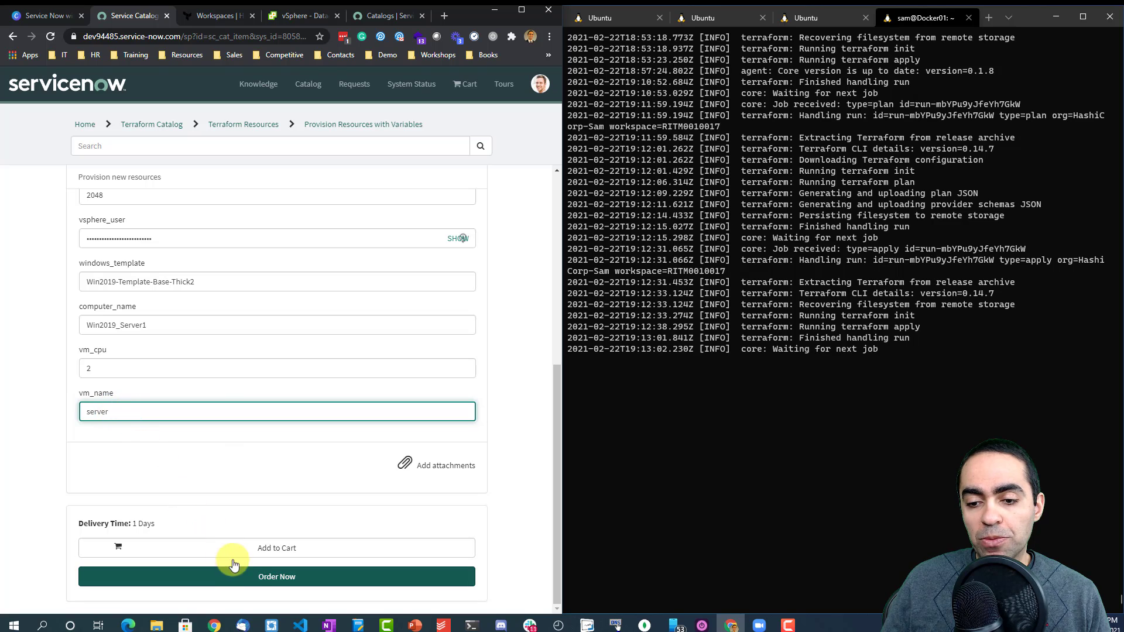
Step: Order the provisioning item, check out, and dismiss the LastPass save prompt with Not Now
left_click(249, 578)
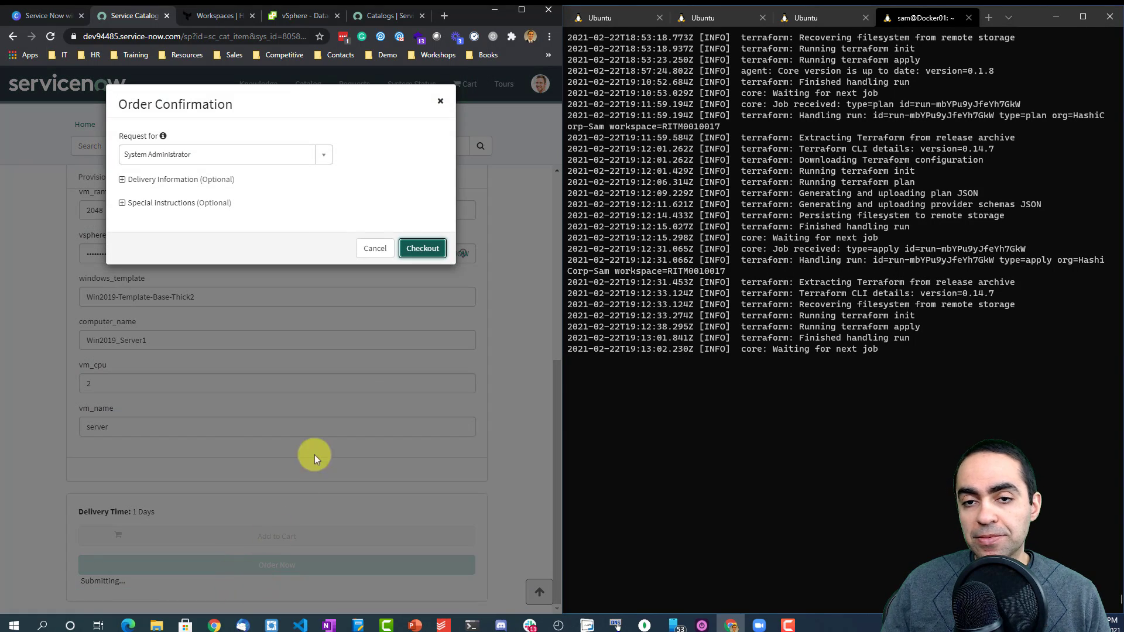
left_click(422, 248)
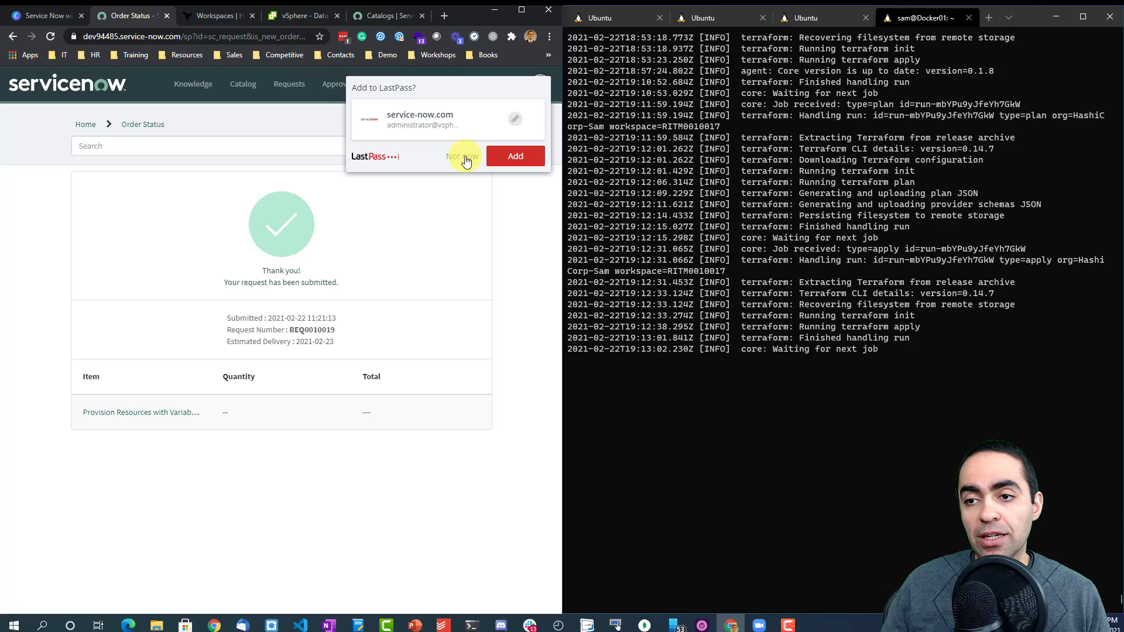
left_click(463, 156)
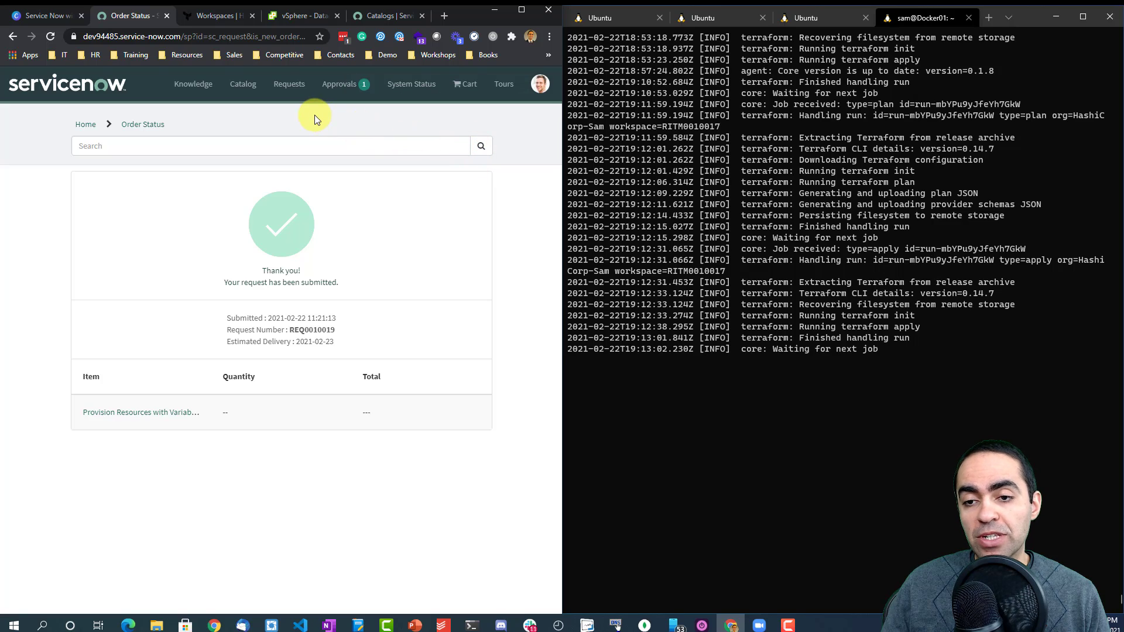
Step: Approve the pending request for RITM0010019, then highlight the agent's 'waiting for next job' log line
left_click(333, 89)
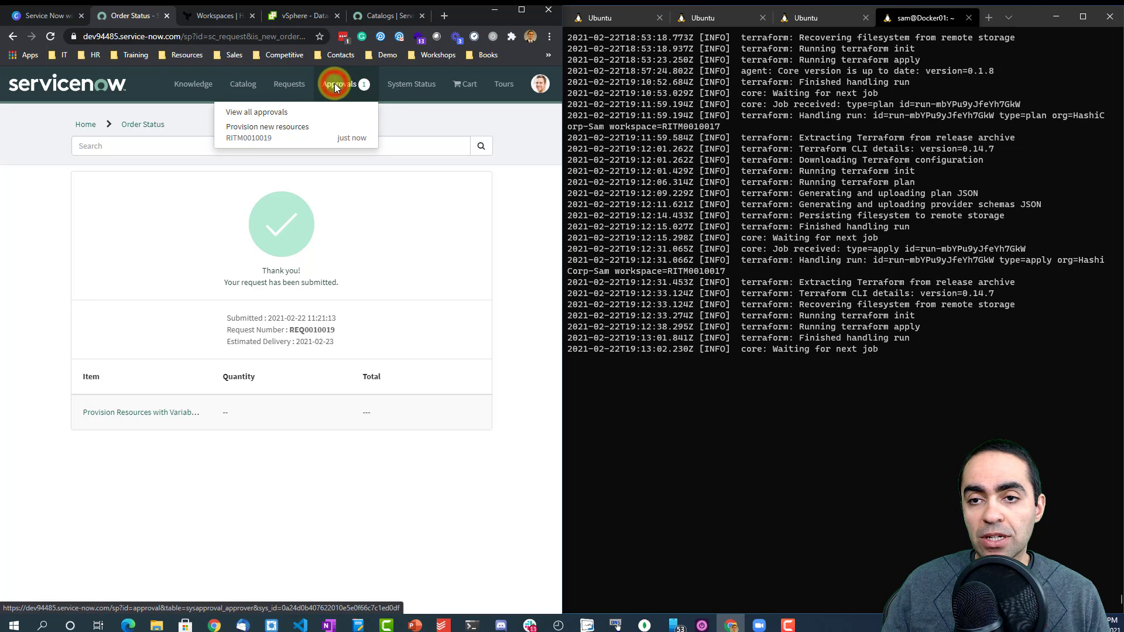
left_click(298, 130)
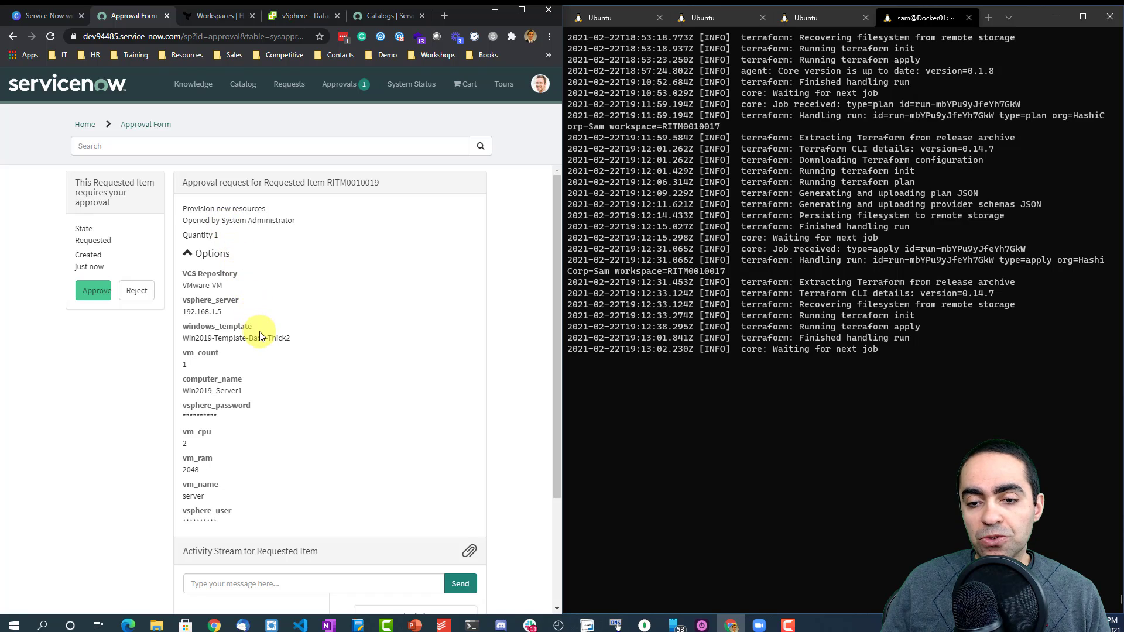
scroll(218, 407, "down", 3)
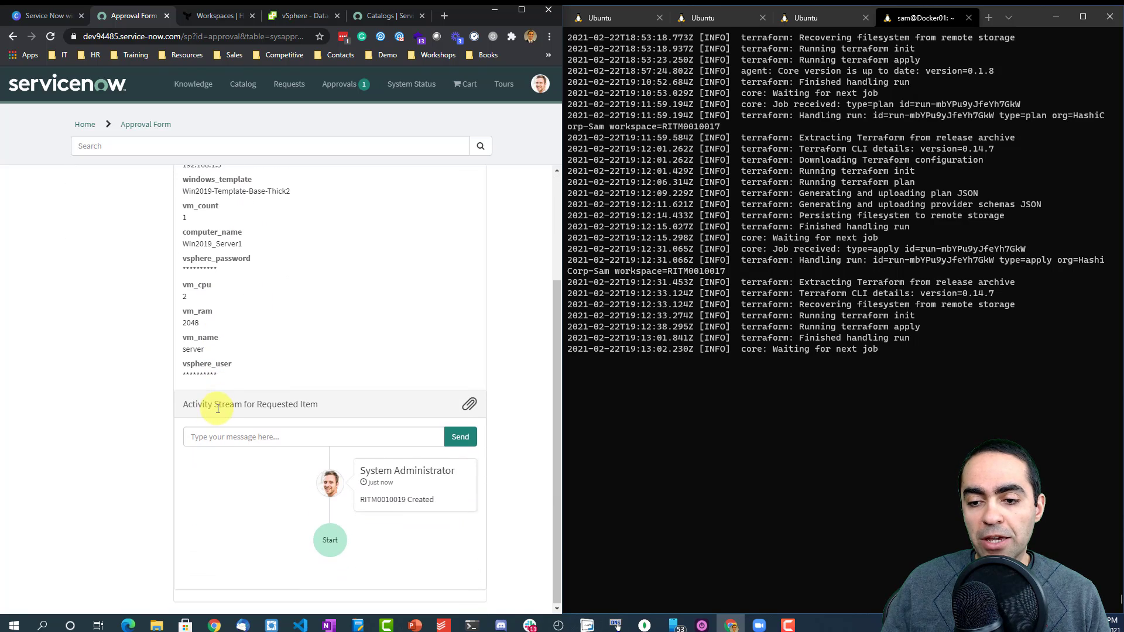
scroll(218, 408, "up", 3)
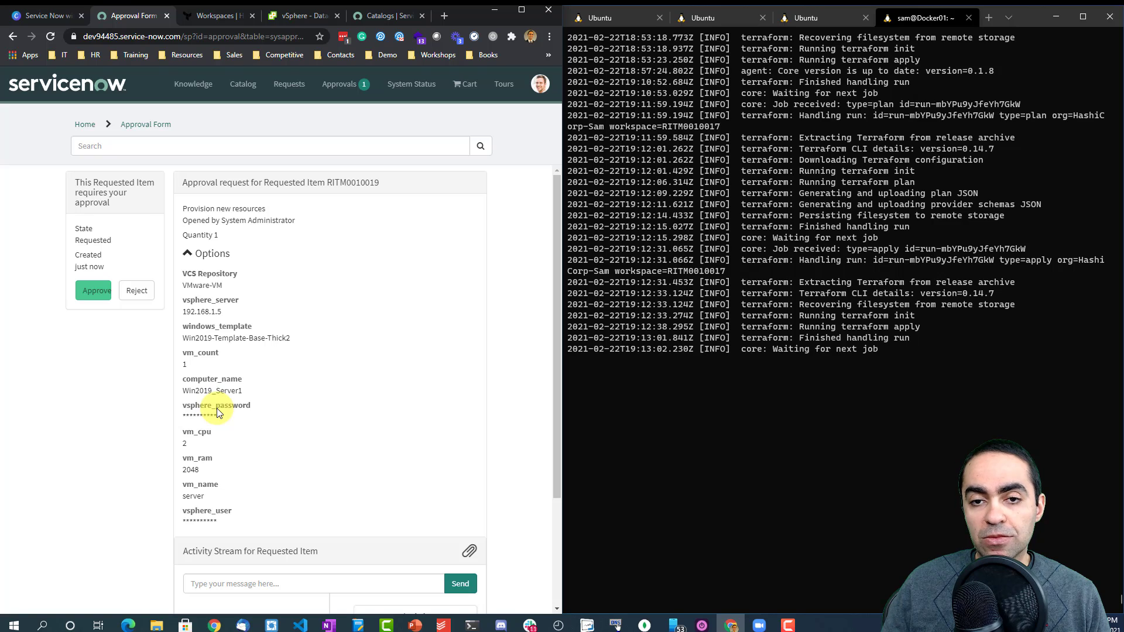
left_click(93, 291)
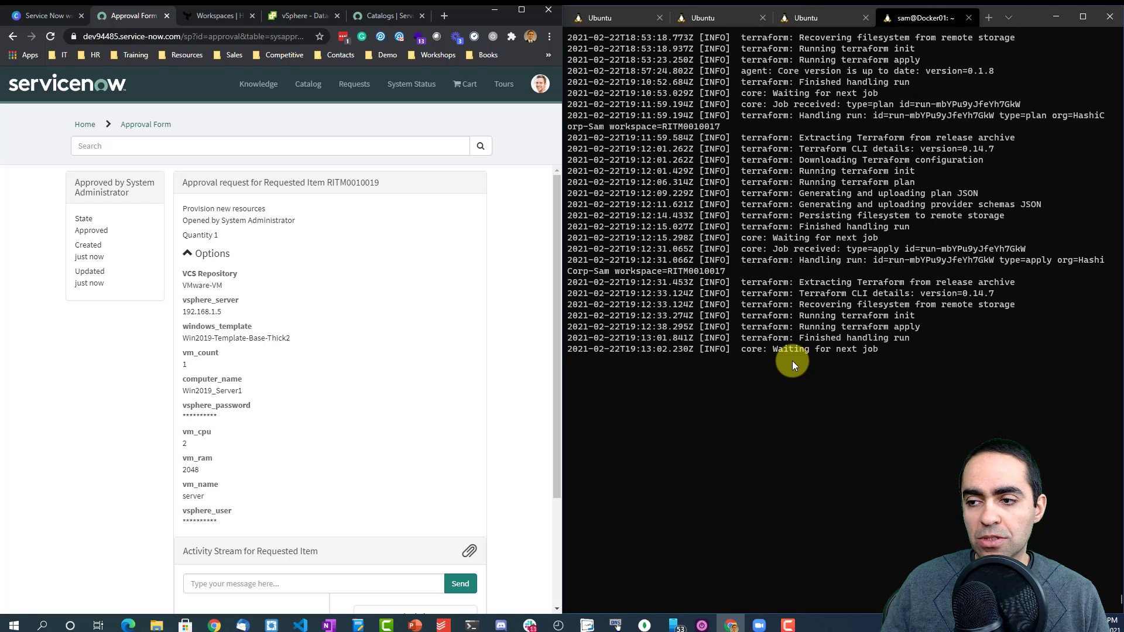
left_click_drag(774, 350, 877, 354)
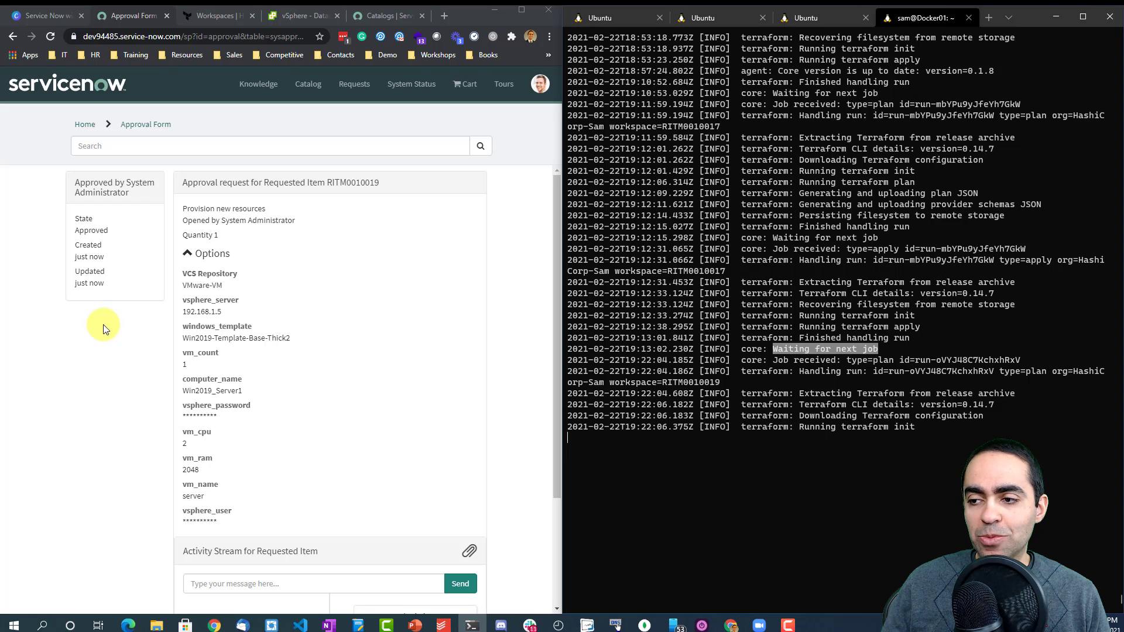
Step: Open Terraform Cloud workspace RITM0010019 and its current run REQ0010019
left_click(488, 241)
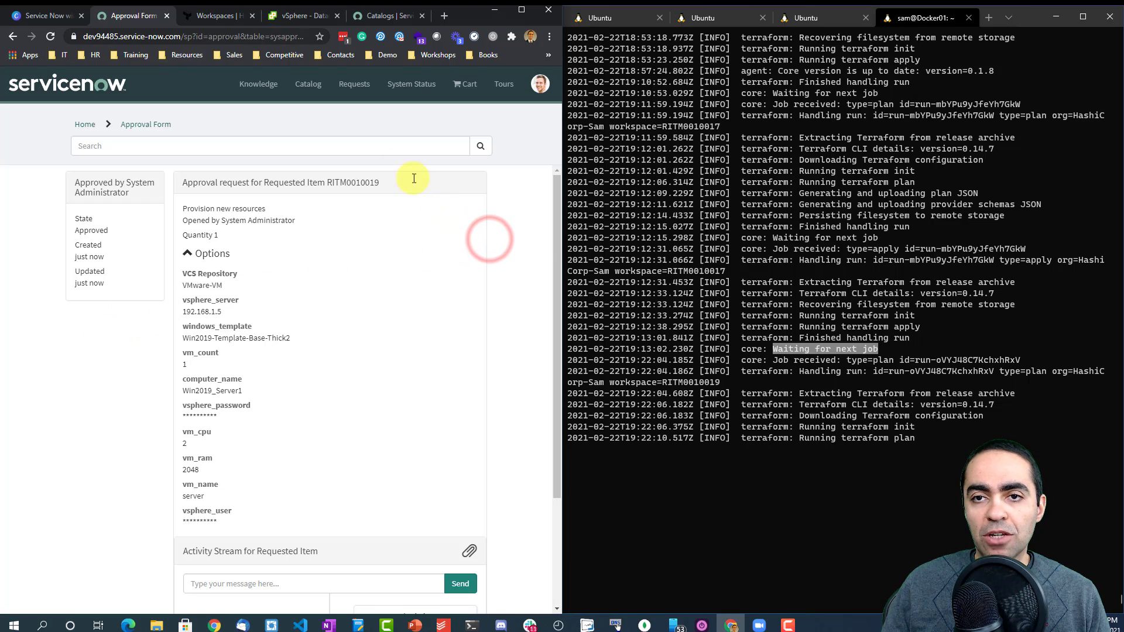
left_click(213, 16)
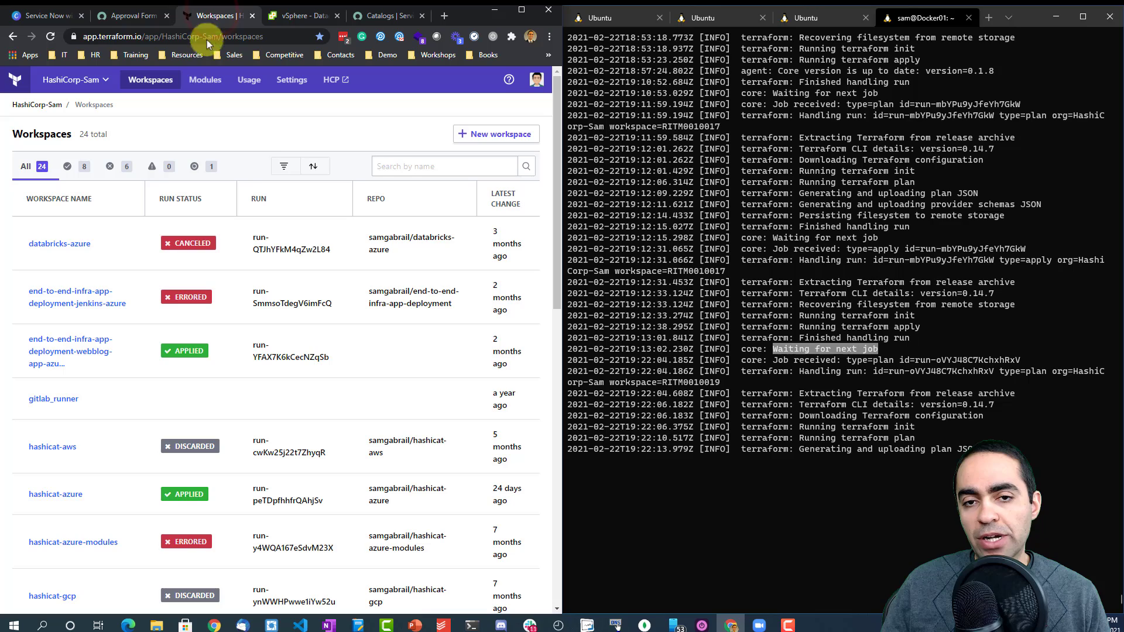
scroll(178, 205, "down", 6)
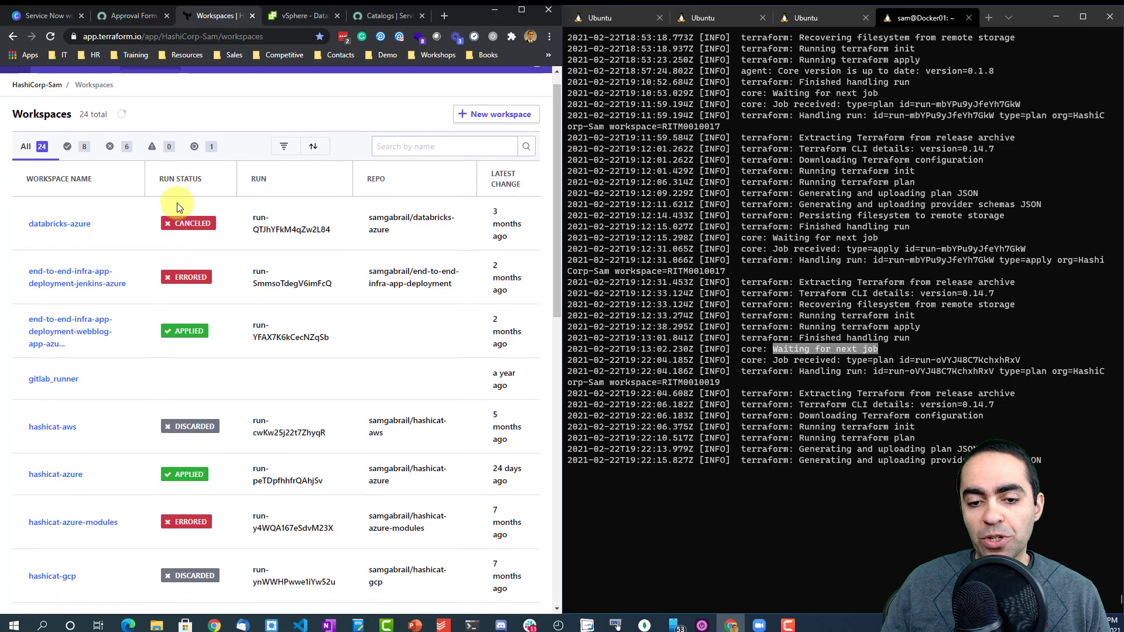
scroll(178, 207, "down", 5)
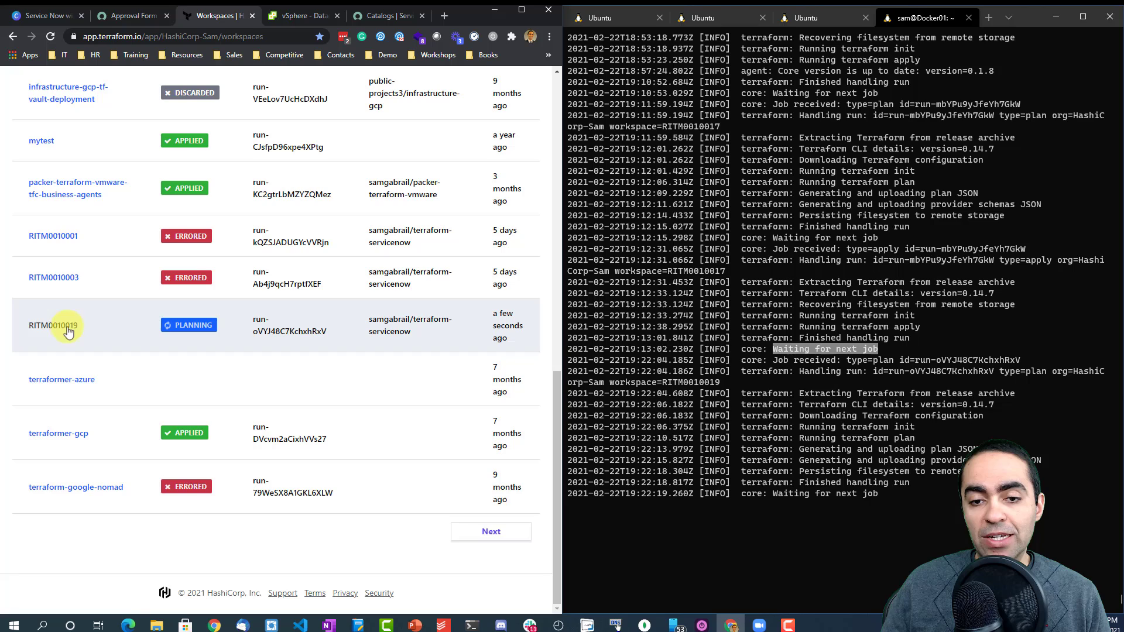
left_click(73, 327)
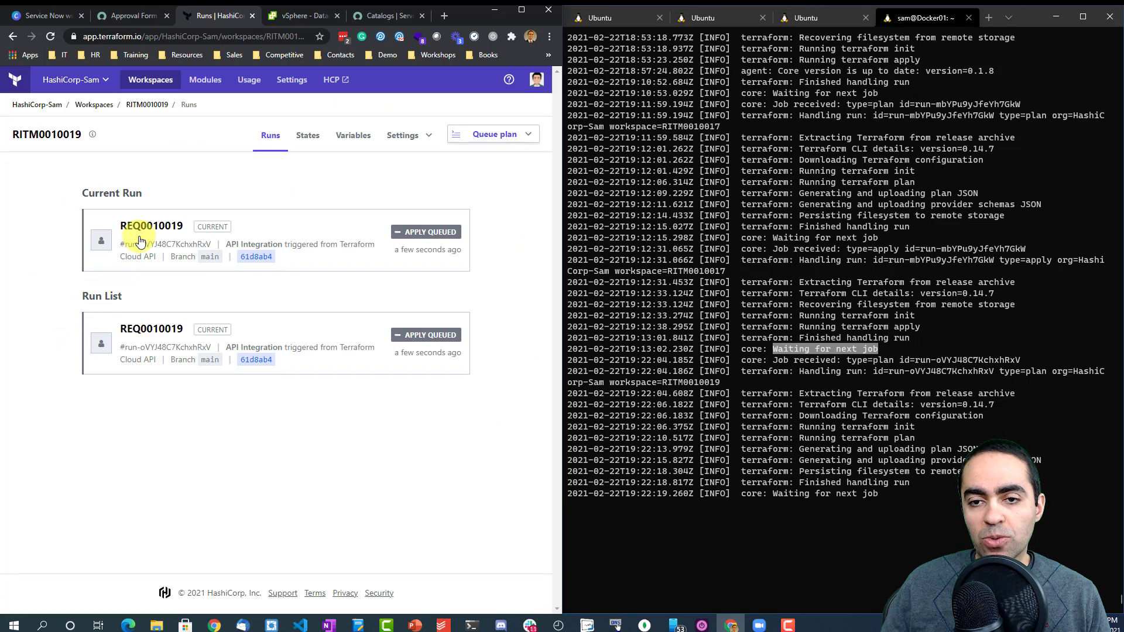
left_click(298, 227)
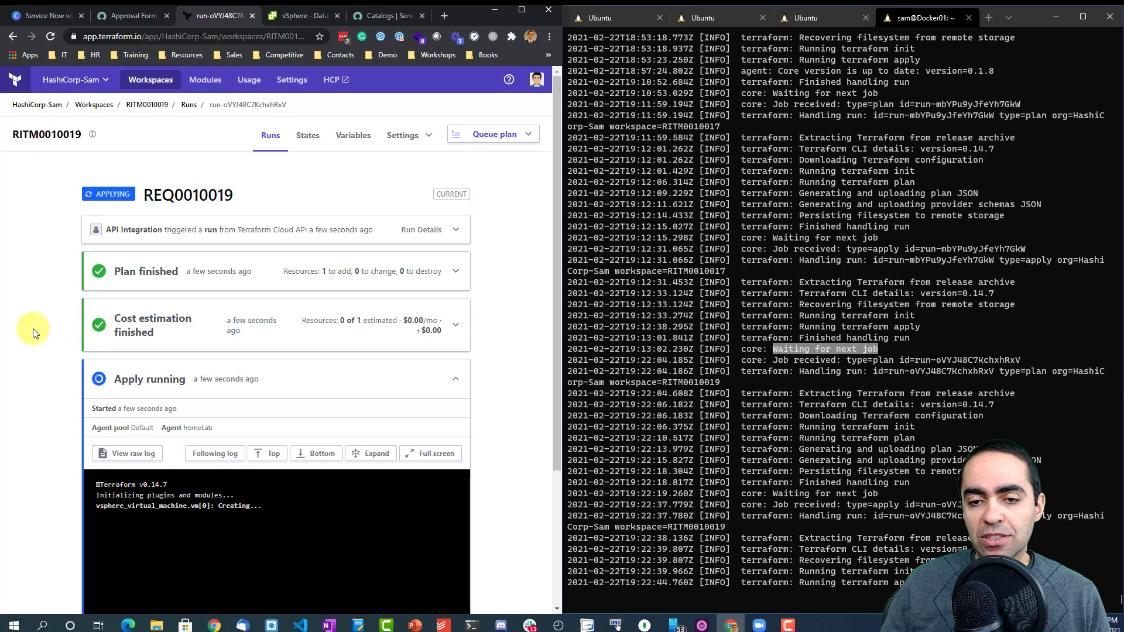
Step: Expand the finished plan's full log and review the vsphere_virtual_machine resource to be created
scroll(32, 329, "down", 1)
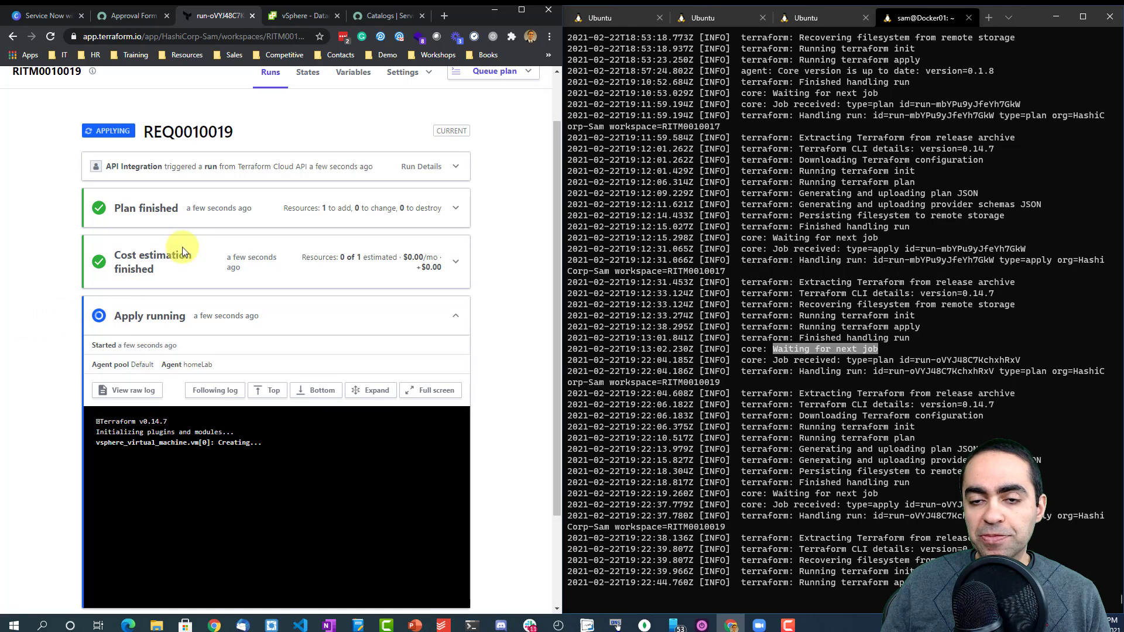
left_click(251, 209)
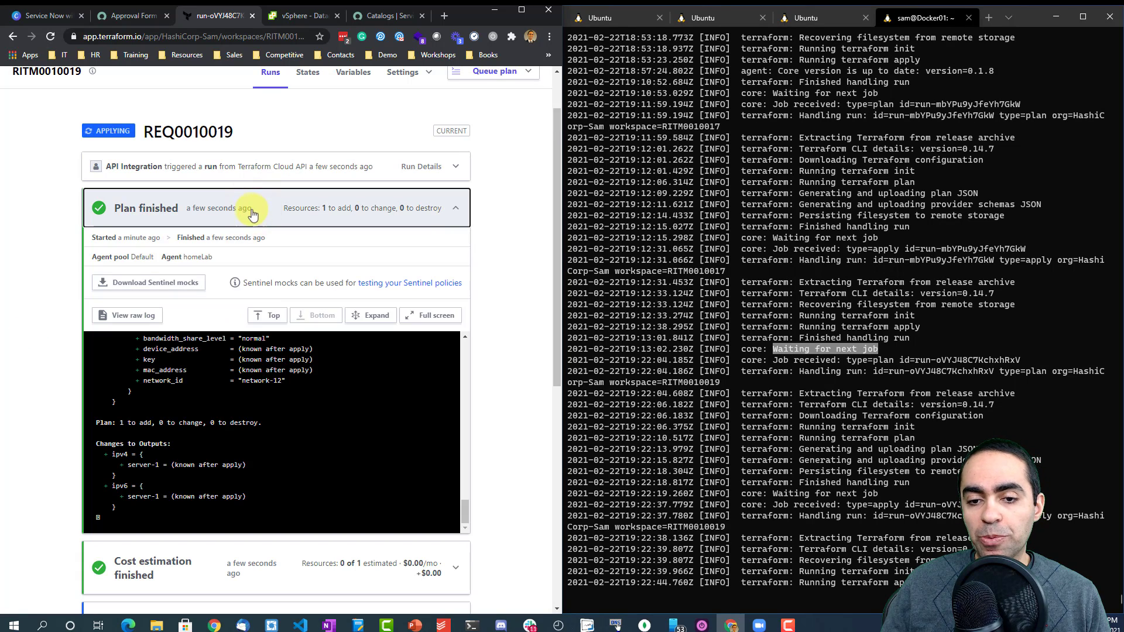
left_click(372, 315)
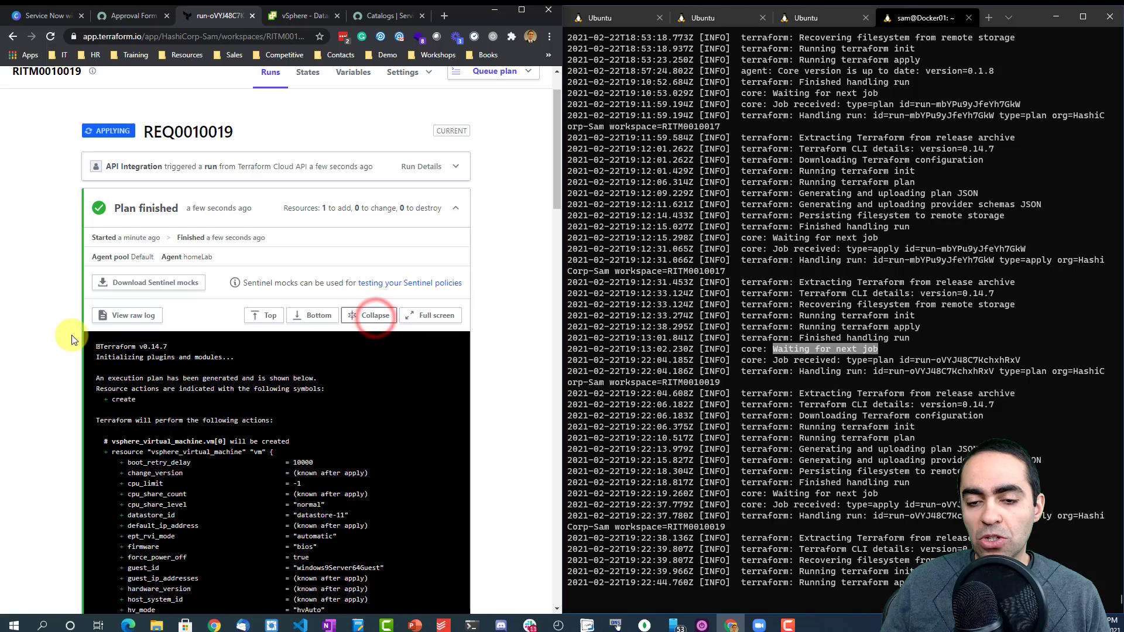
scroll(72, 339, "down", 4)
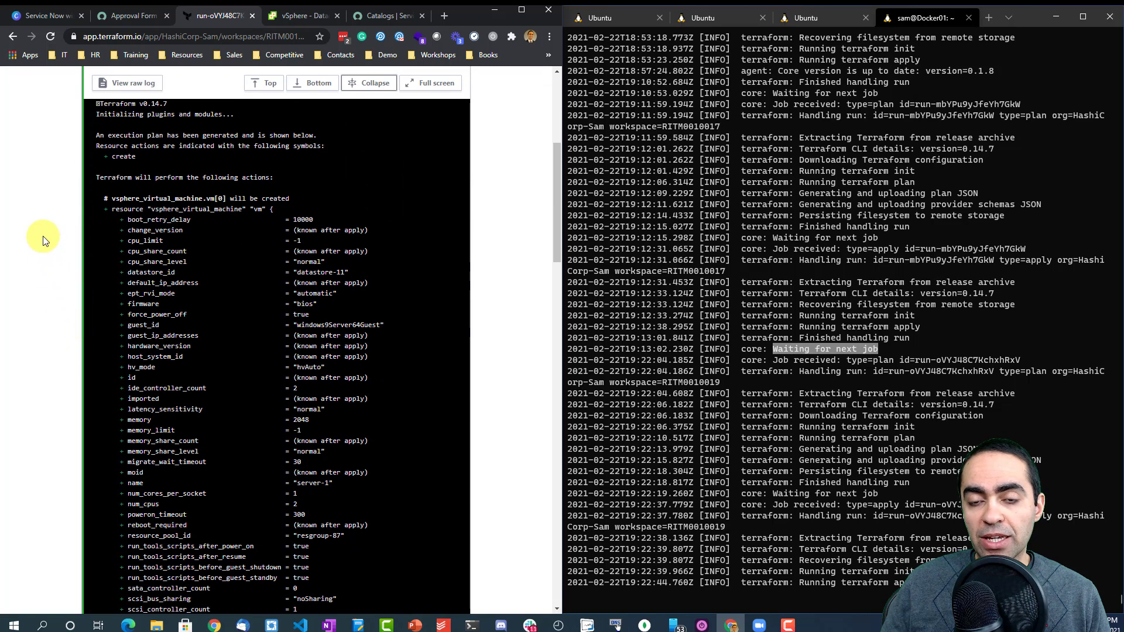
scroll(43, 240, "down", 1)
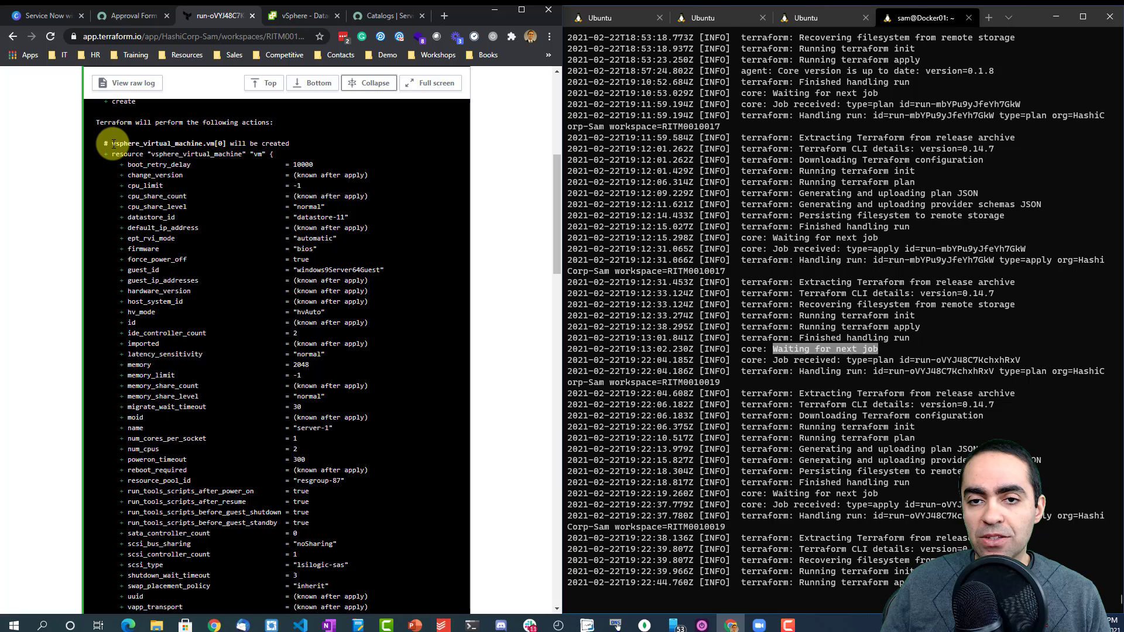
left_click_drag(112, 143, 210, 146)
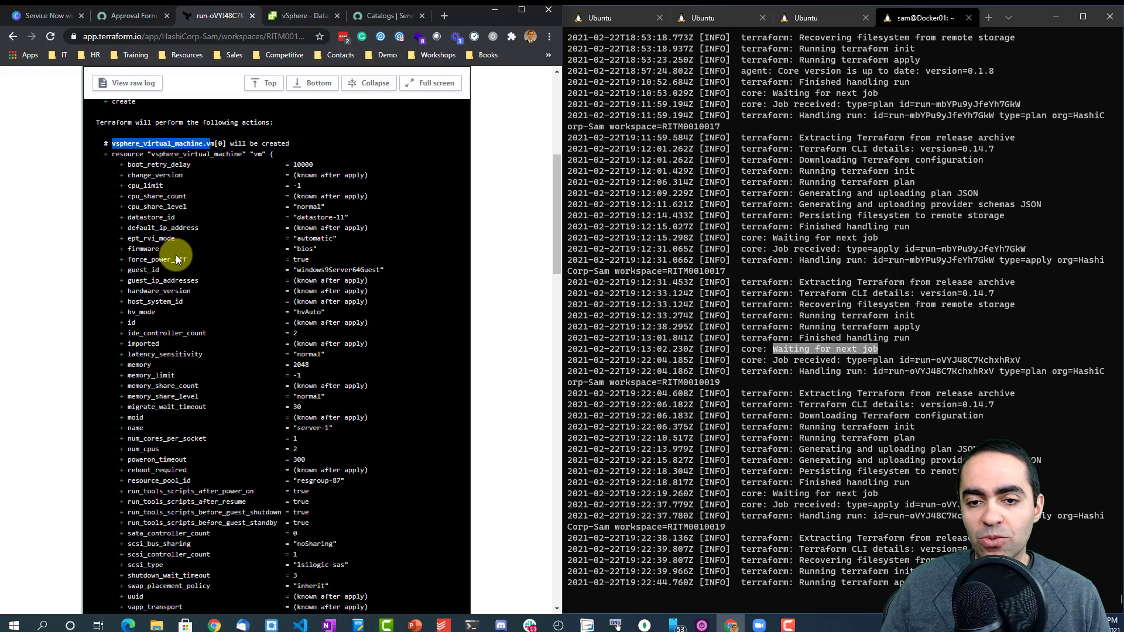
scroll(176, 258, "down", 10)
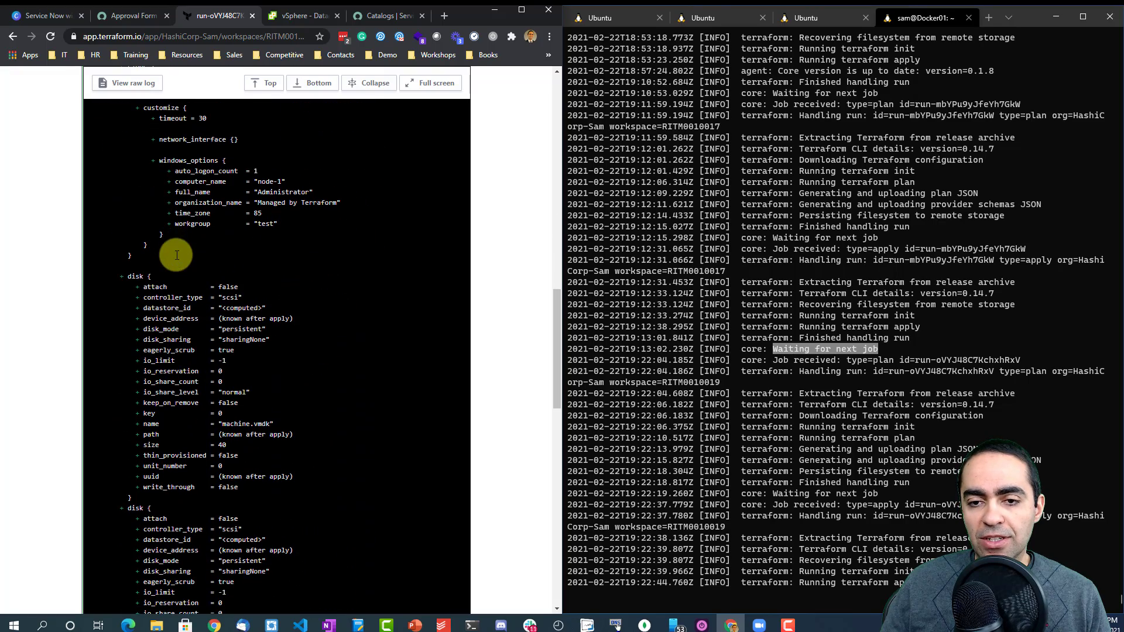
scroll(181, 216, "up", 5)
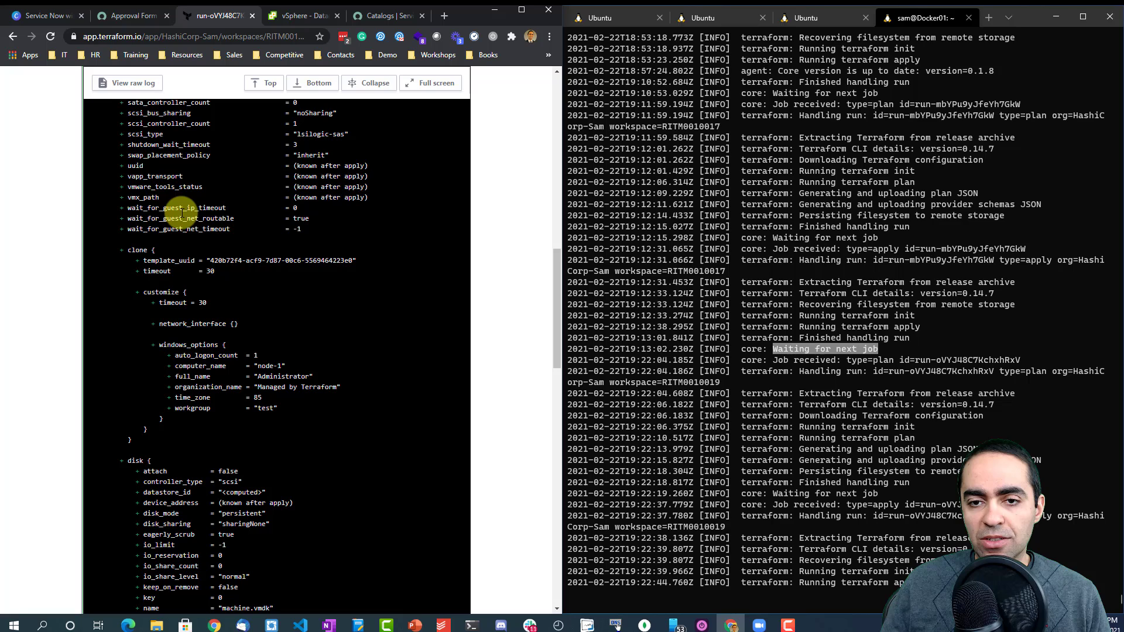
scroll(187, 301, "down", 1)
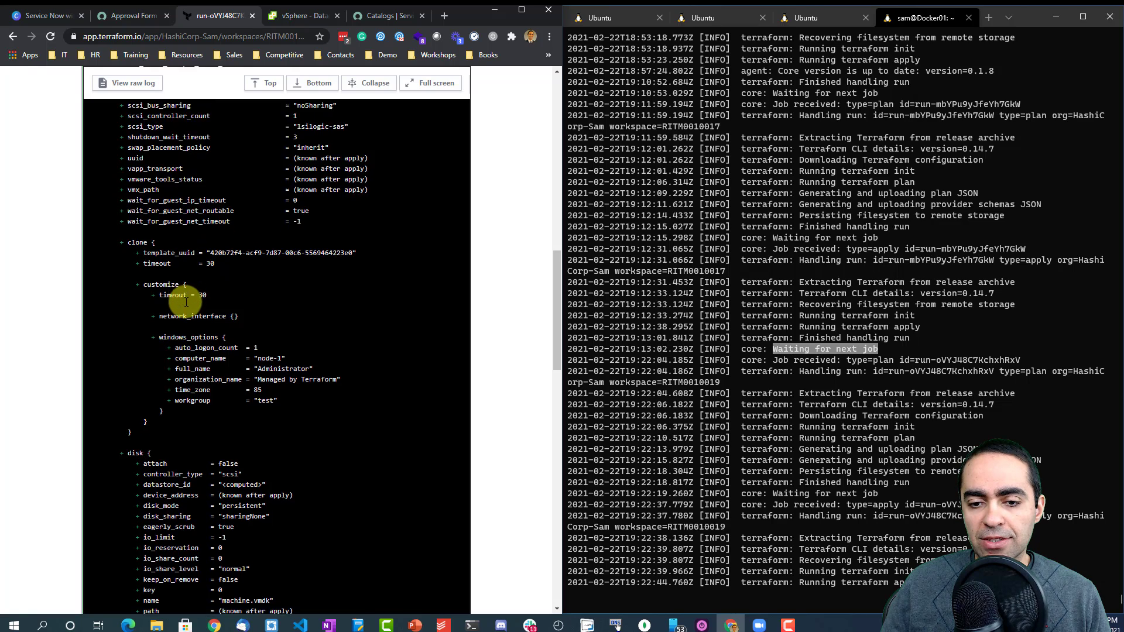
scroll(186, 302, "down", 9)
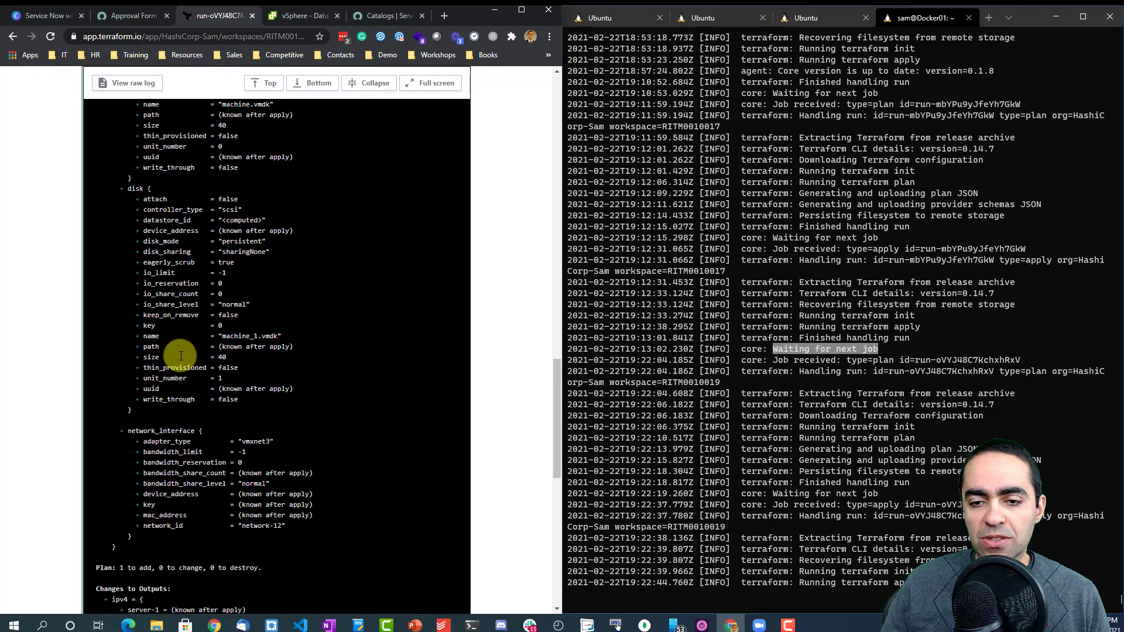
scroll(180, 356, "down", 4)
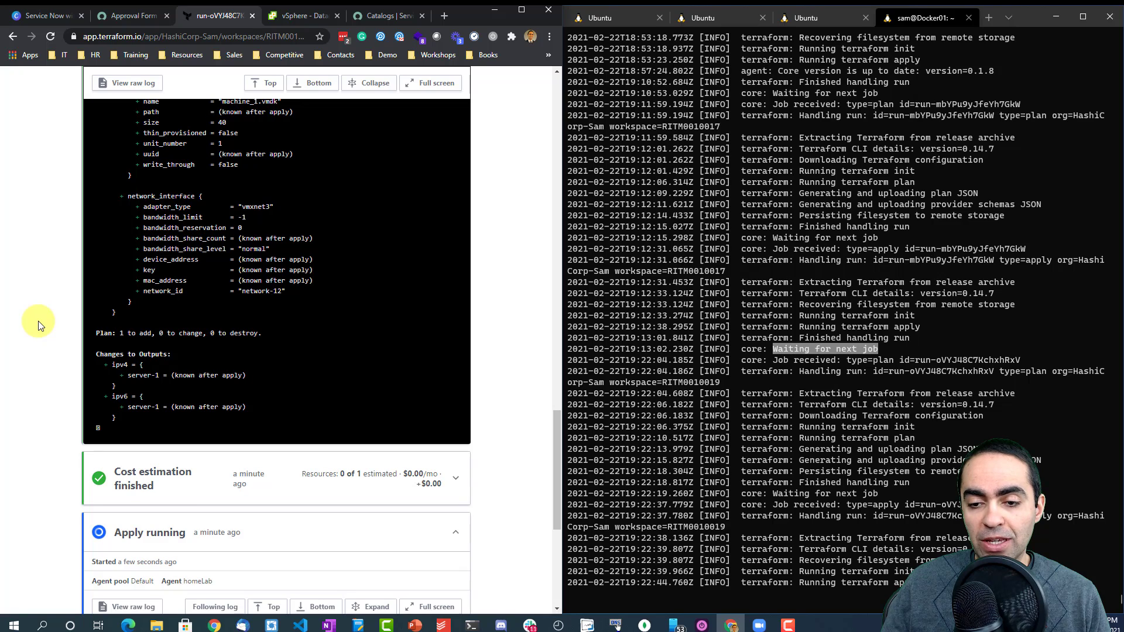
scroll(38, 326, "down", 4)
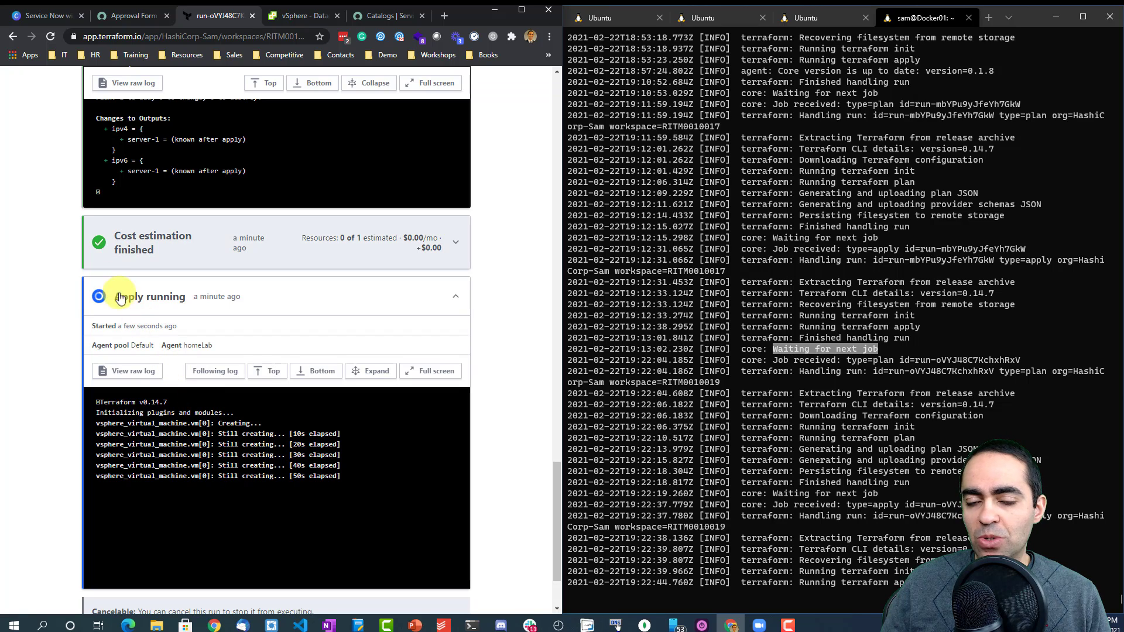
scroll(64, 215, "up", 2)
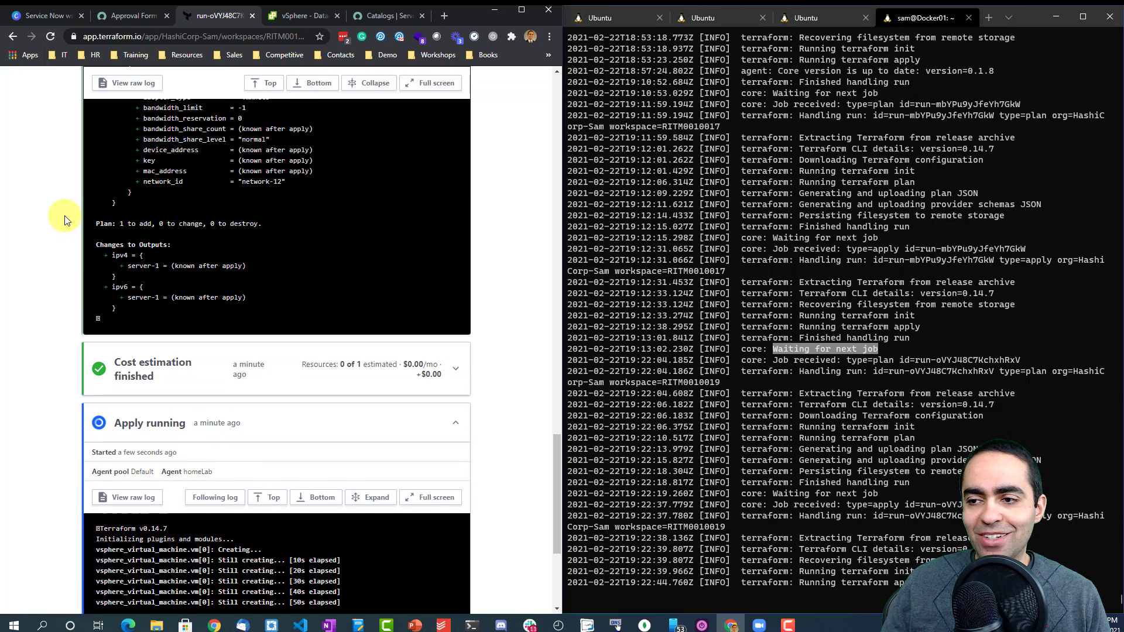
scroll(64, 216, "up", 15)
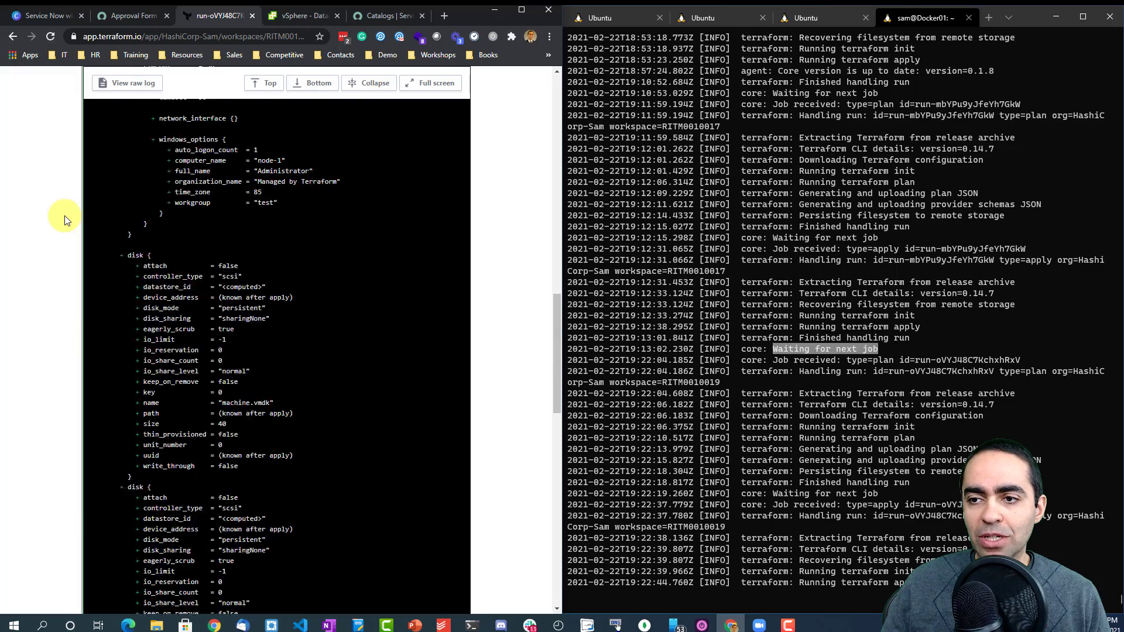
scroll(65, 220, "up", 6)
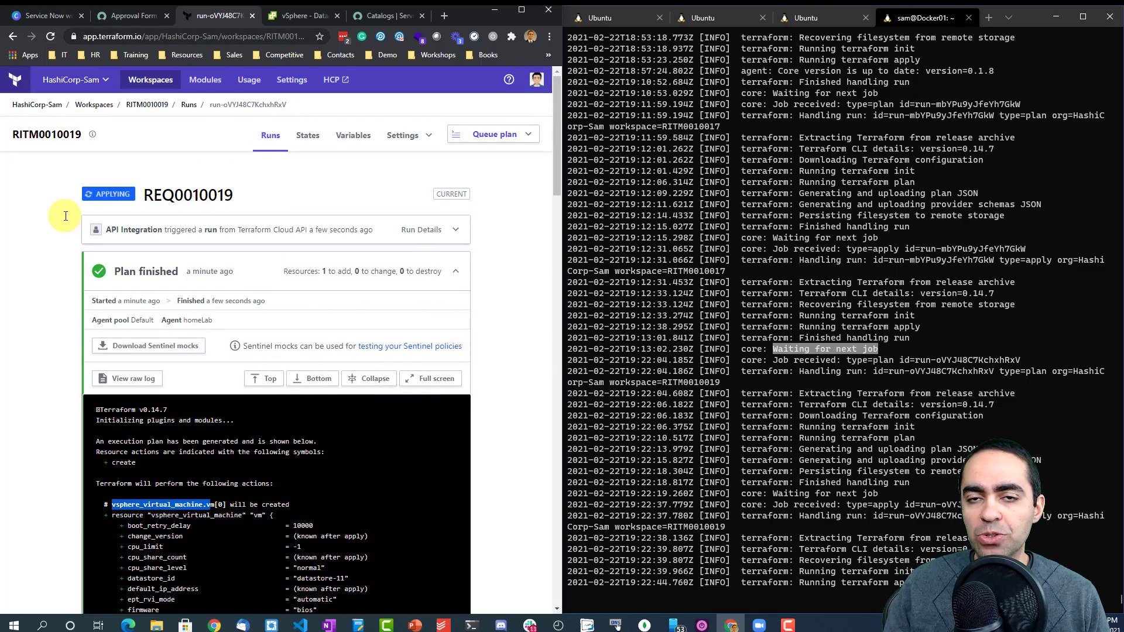
Step: Return to the ServiceNow approval form and reload it for new comments
left_click(127, 15)
scroll(248, 396, "down", 3)
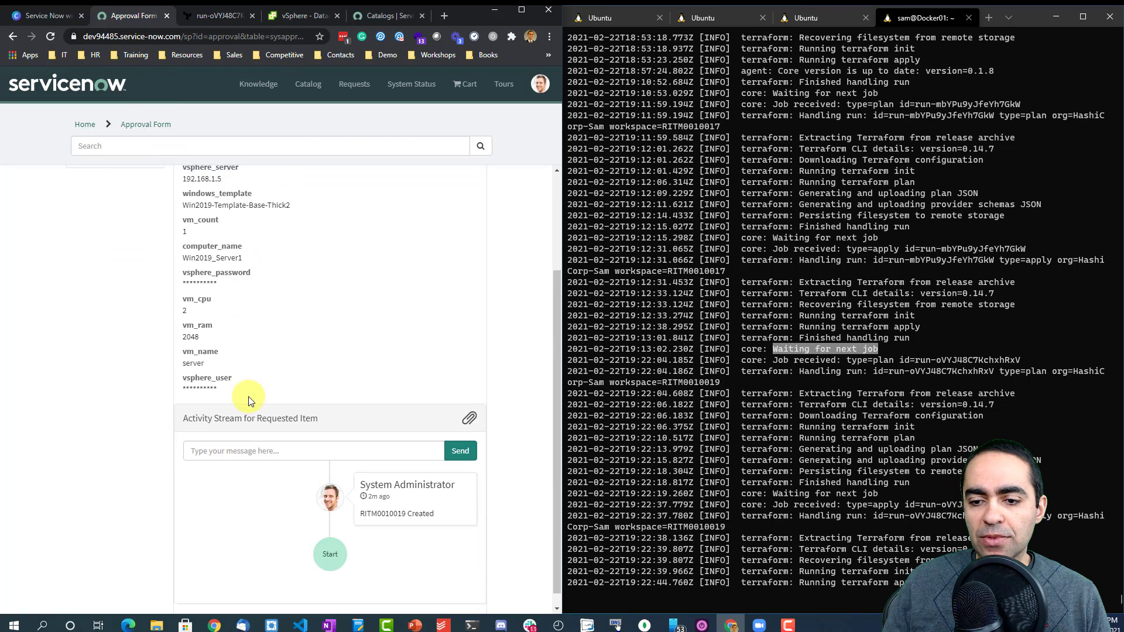
scroll(248, 396, "up", 3)
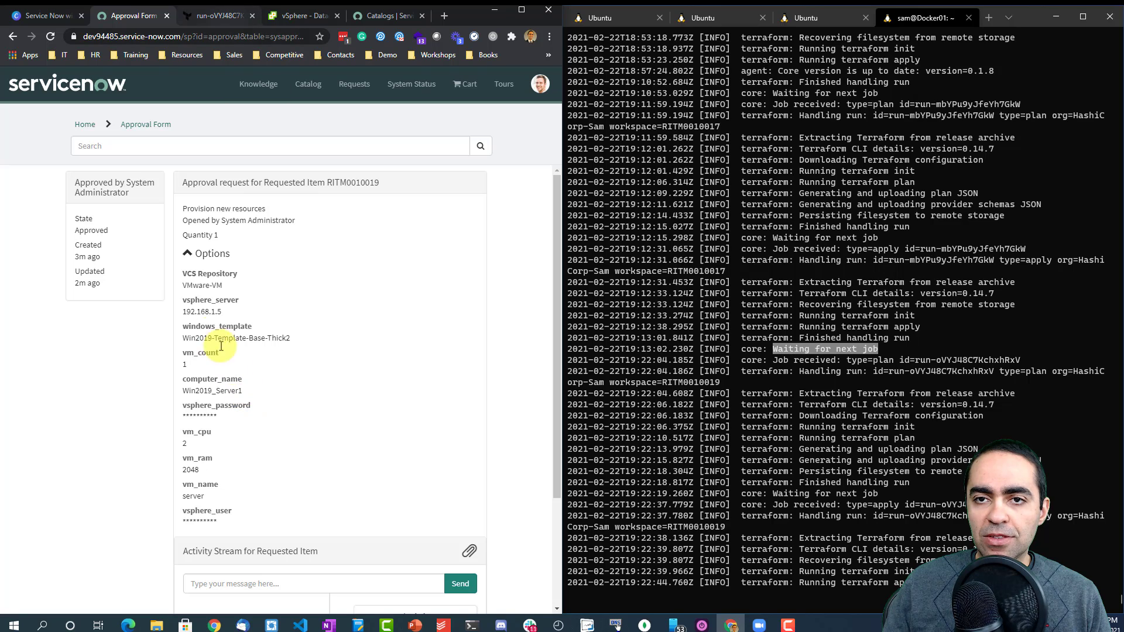
left_click(50, 37)
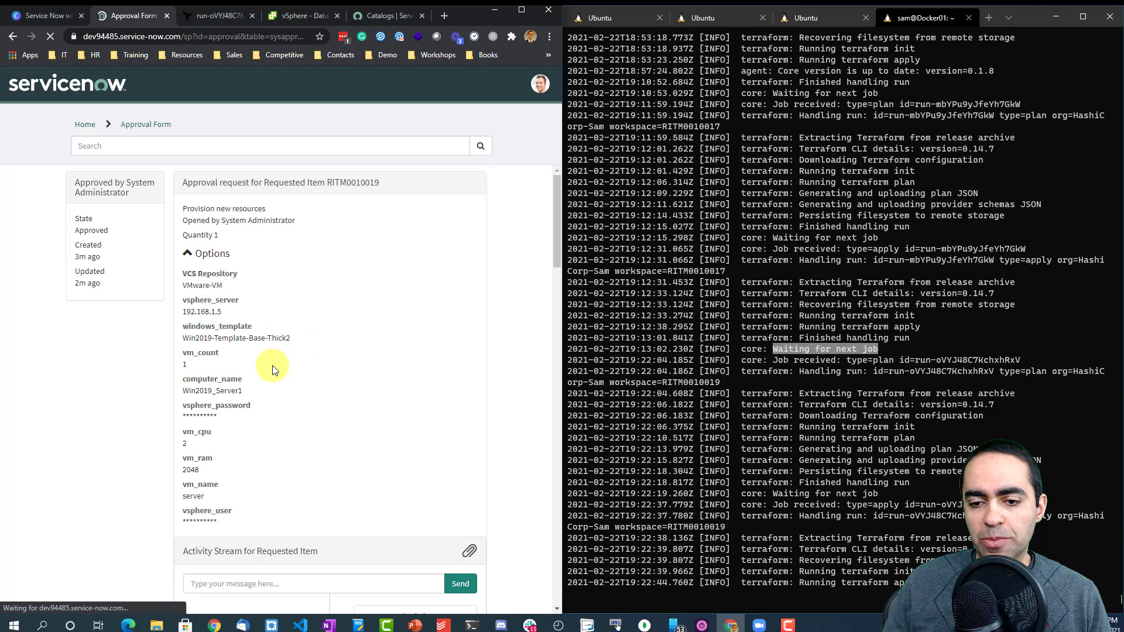
Step: Scroll the requested item's activity stream through its Terraform status comments up to 'Terraform: applying'
scroll(272, 365, "down", 5)
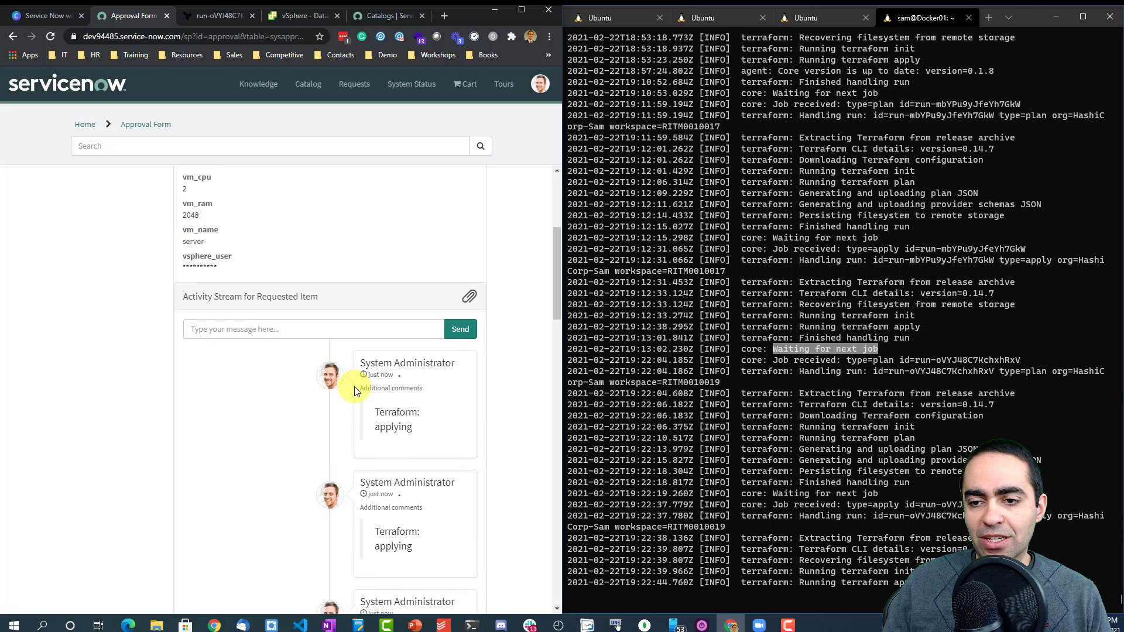
scroll(353, 387, "down", 2)
scroll(353, 386, "down", 10)
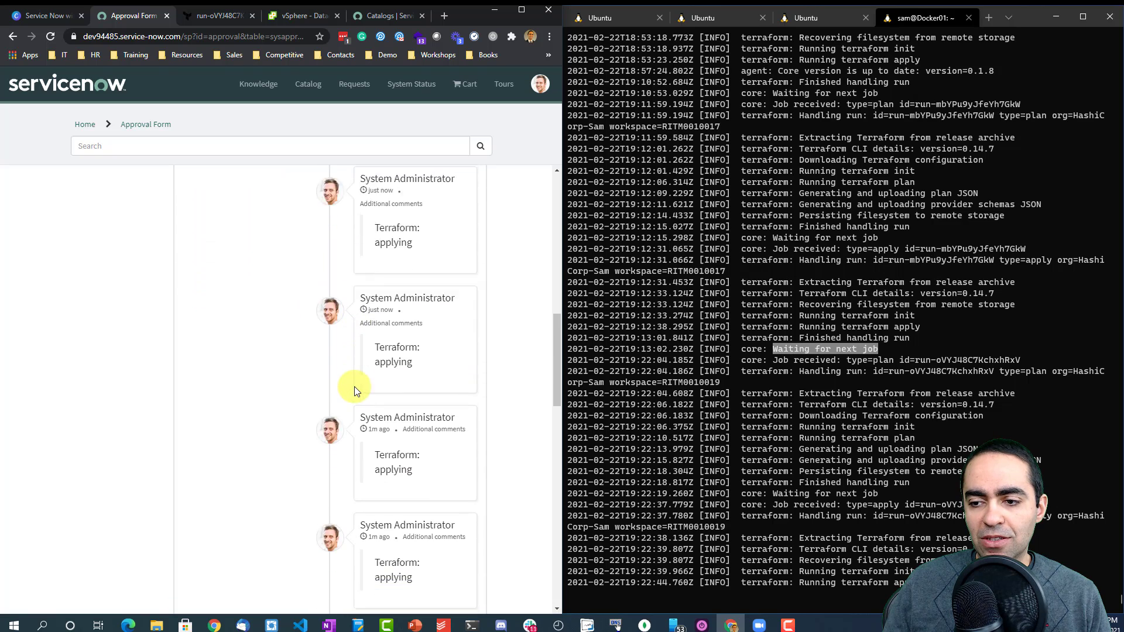
scroll(353, 387, "down", 3)
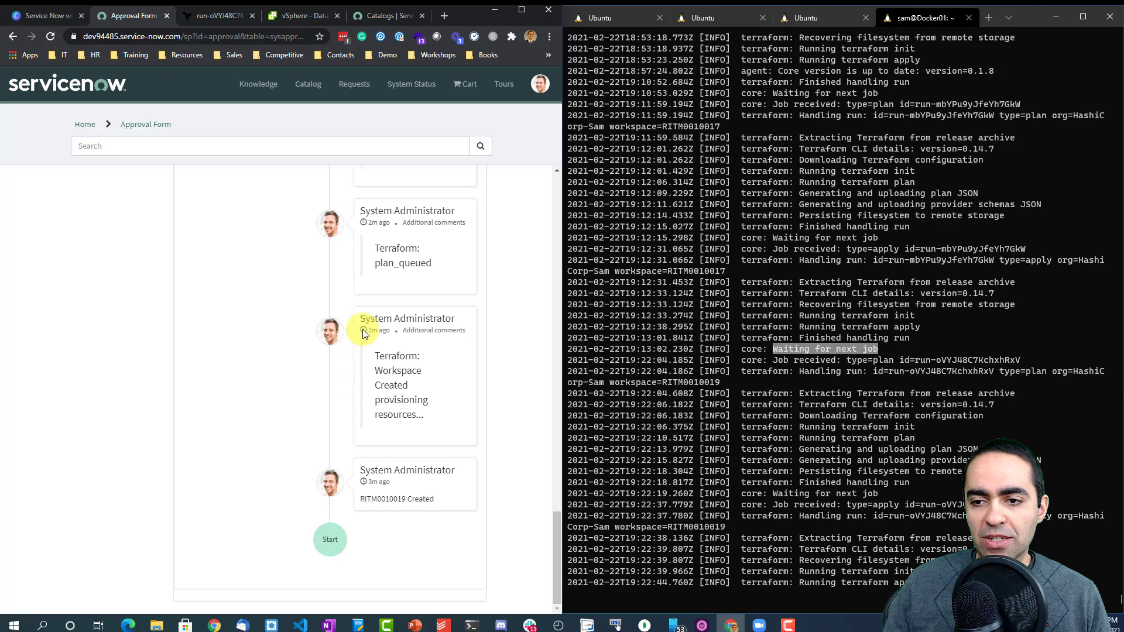
scroll(363, 329, "up", 3)
scroll(397, 325, "up", 3)
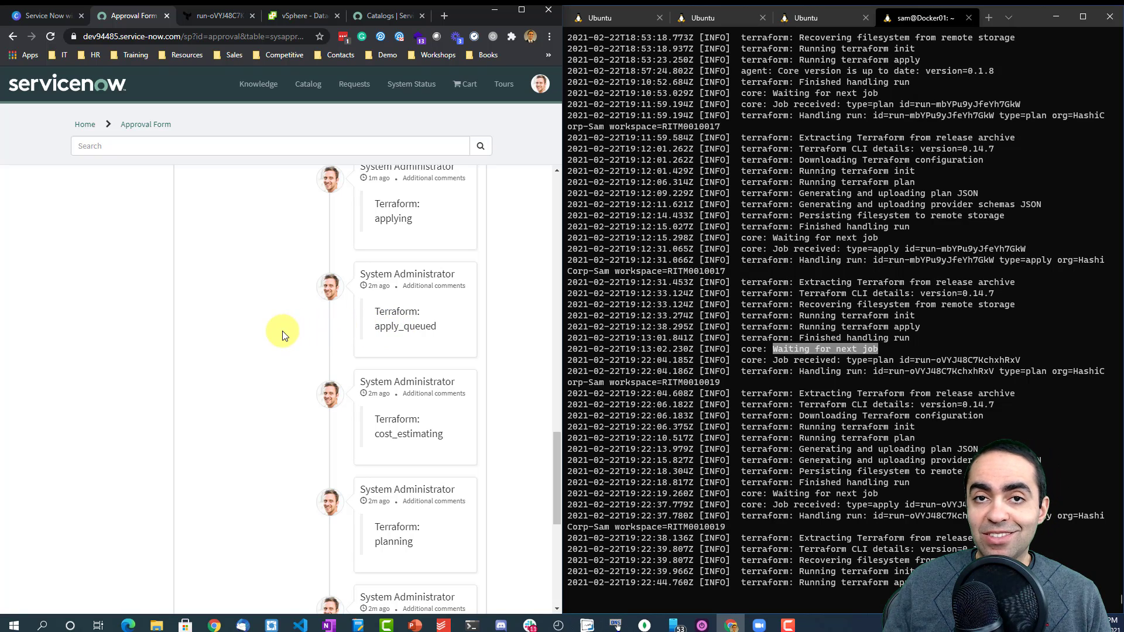
scroll(343, 278, "up", 3)
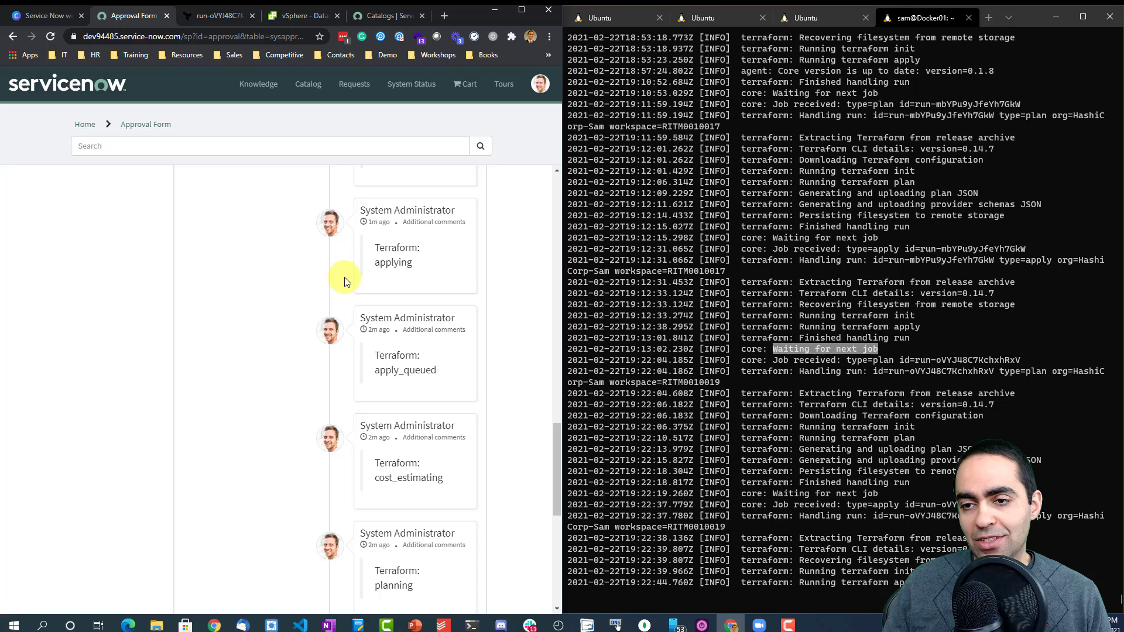
scroll(364, 266, "up", 5)
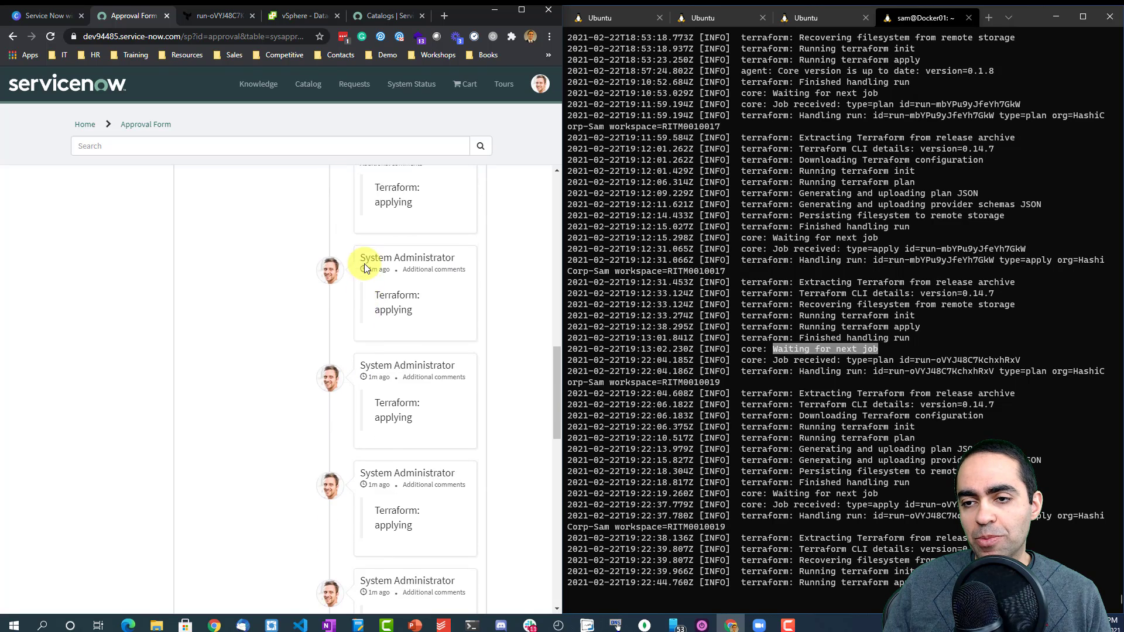
scroll(364, 264, "up", 4)
scroll(367, 391, "down", 5)
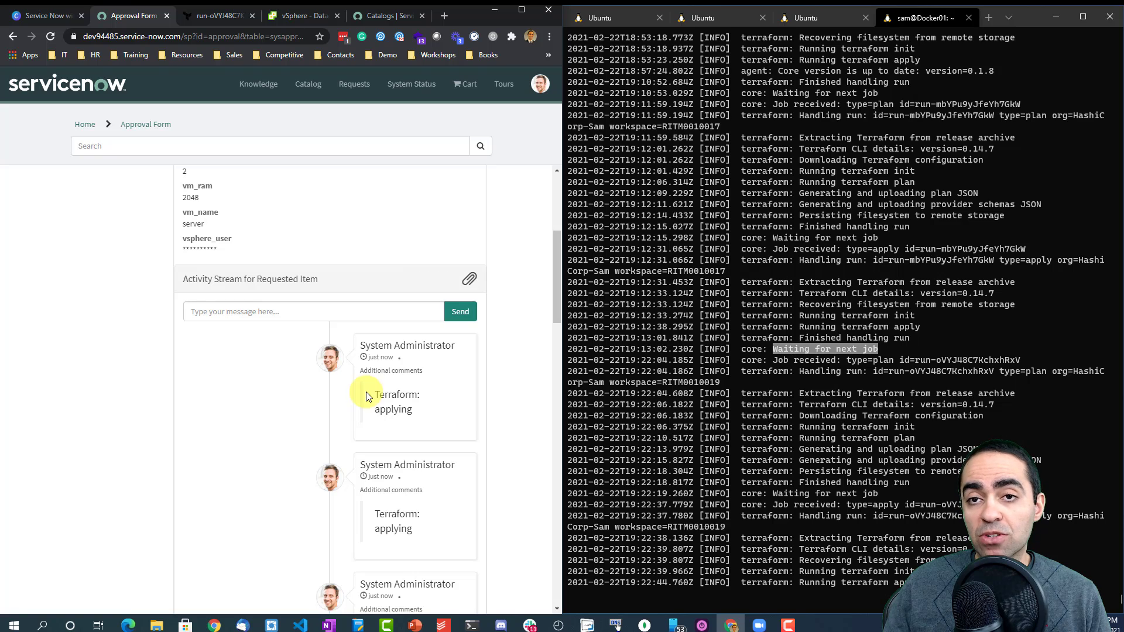
Step: On run REQ0010019, collapse Plan finished and follow the running apply log for the VM
left_click(205, 14)
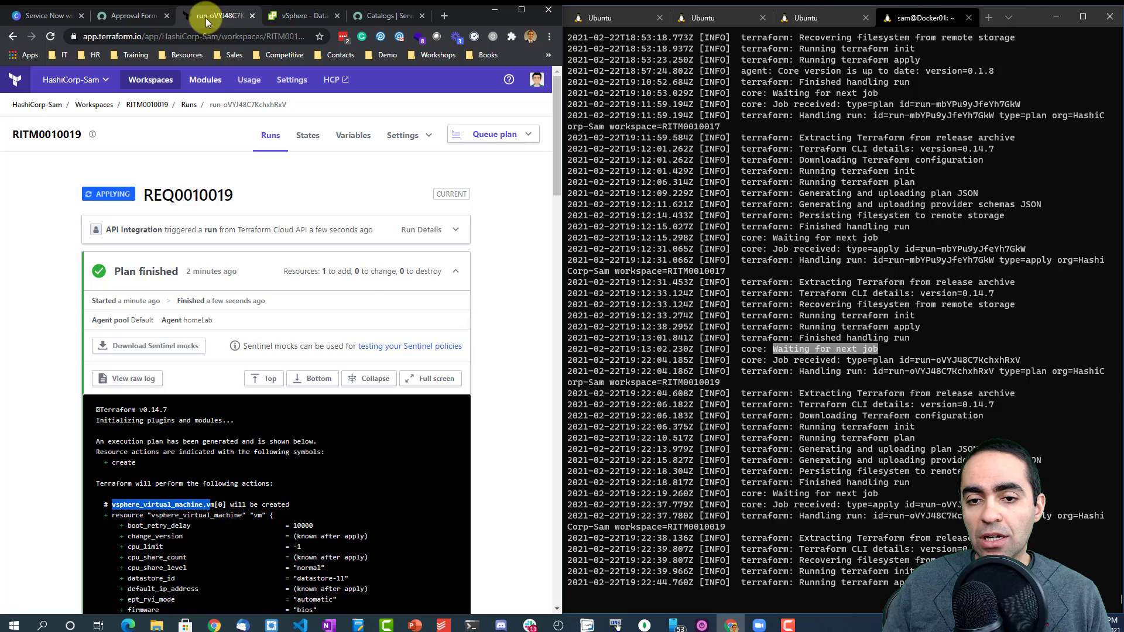
left_click(254, 272)
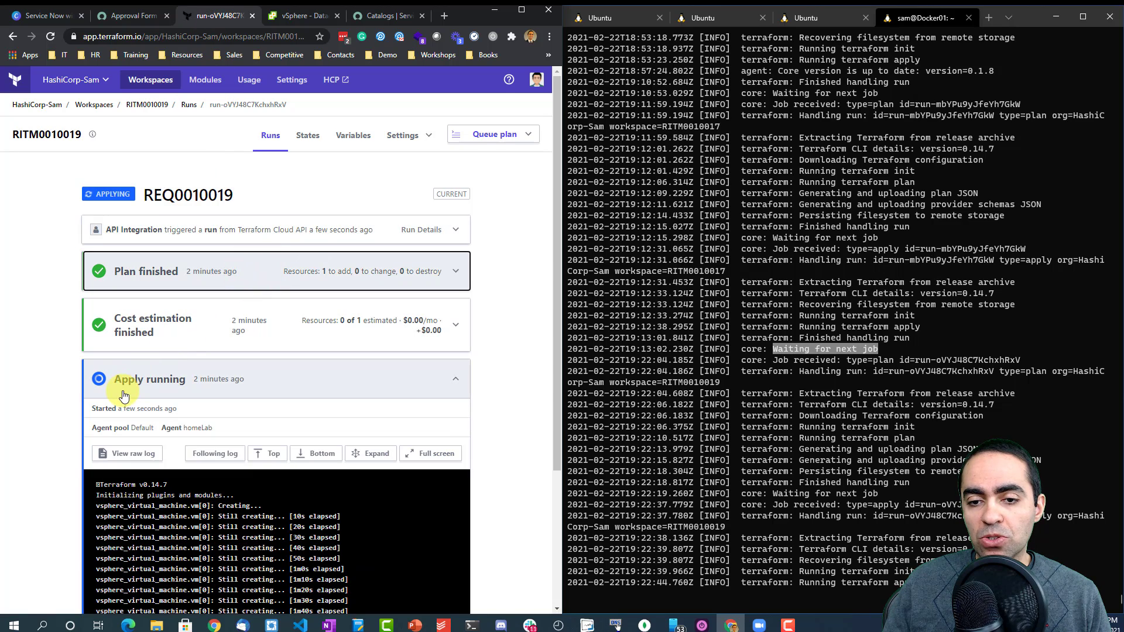
scroll(117, 384, "down", 3)
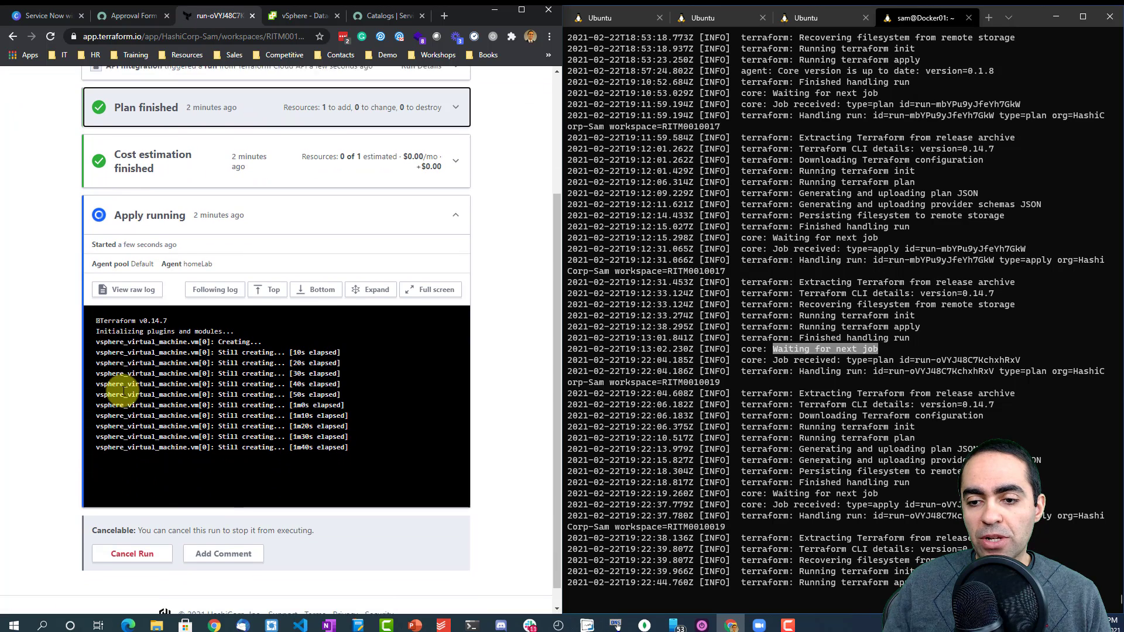
Step: Show the summary of the new server-1 VM in the vSphere Datacenter inventory
left_click(296, 18)
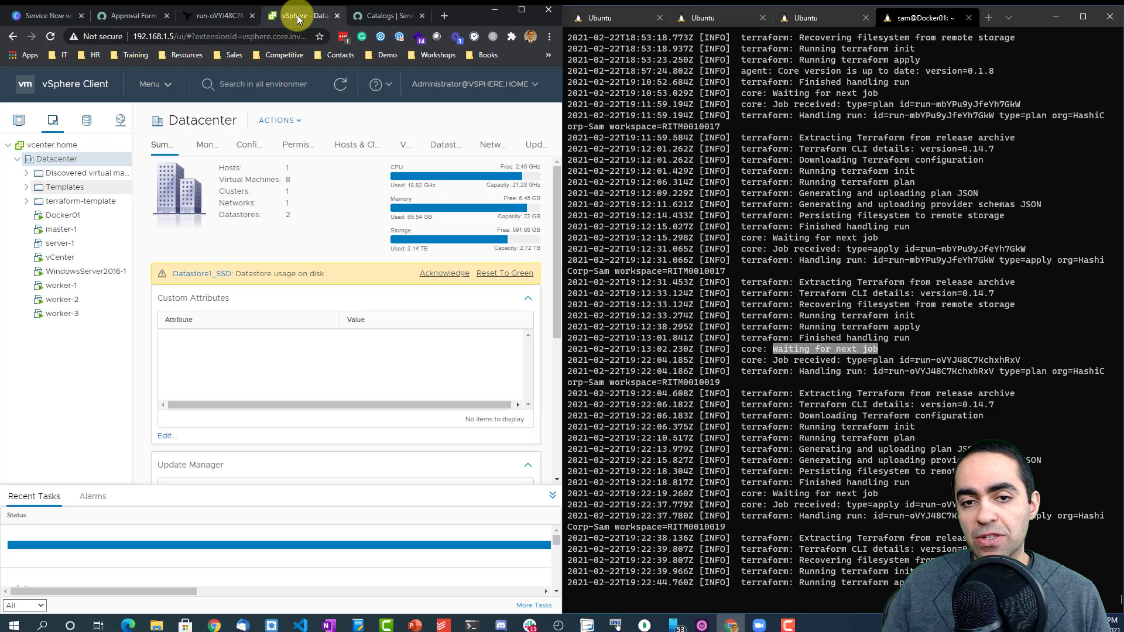
left_click(75, 250)
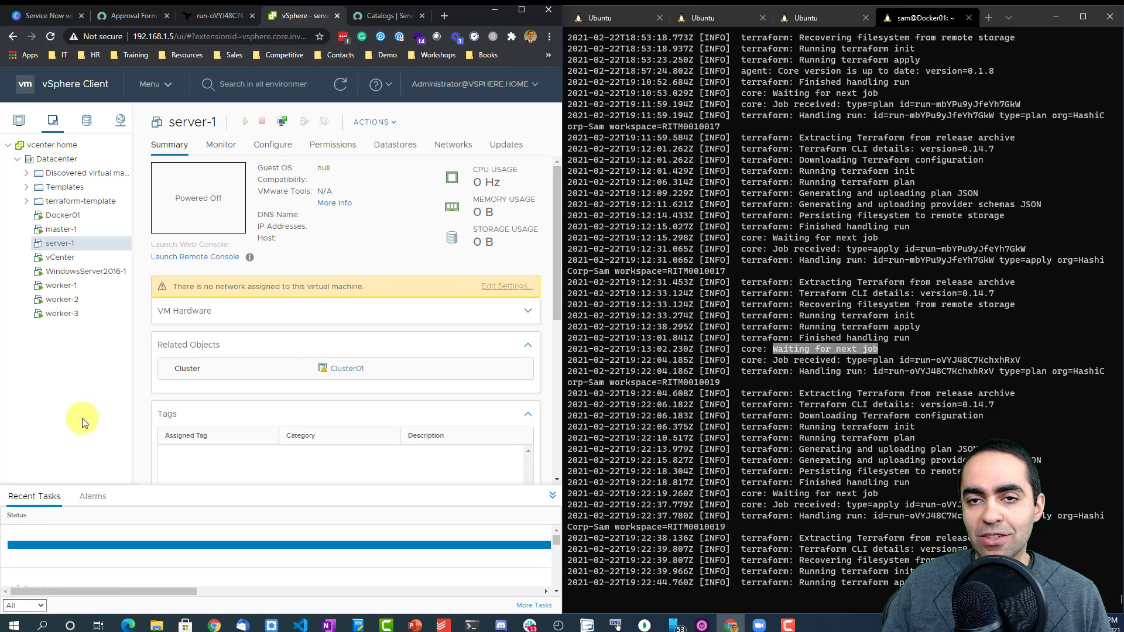
Step: Move from the ServiceNow approval form to the REQ0010019 run page, now showing Applied
left_click(121, 17)
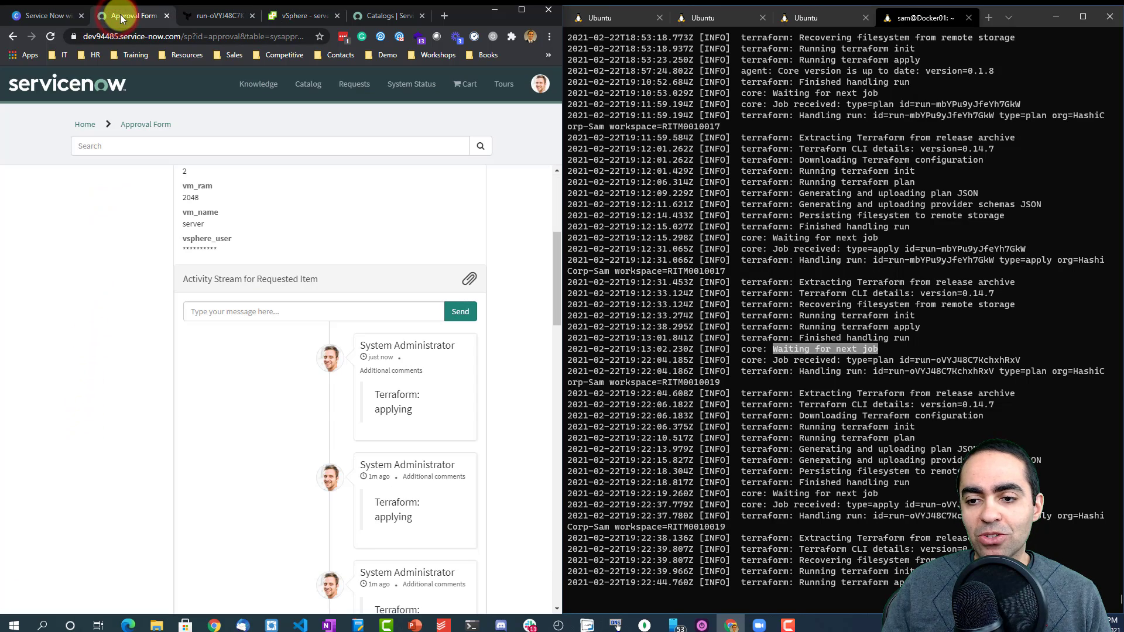
left_click(201, 16)
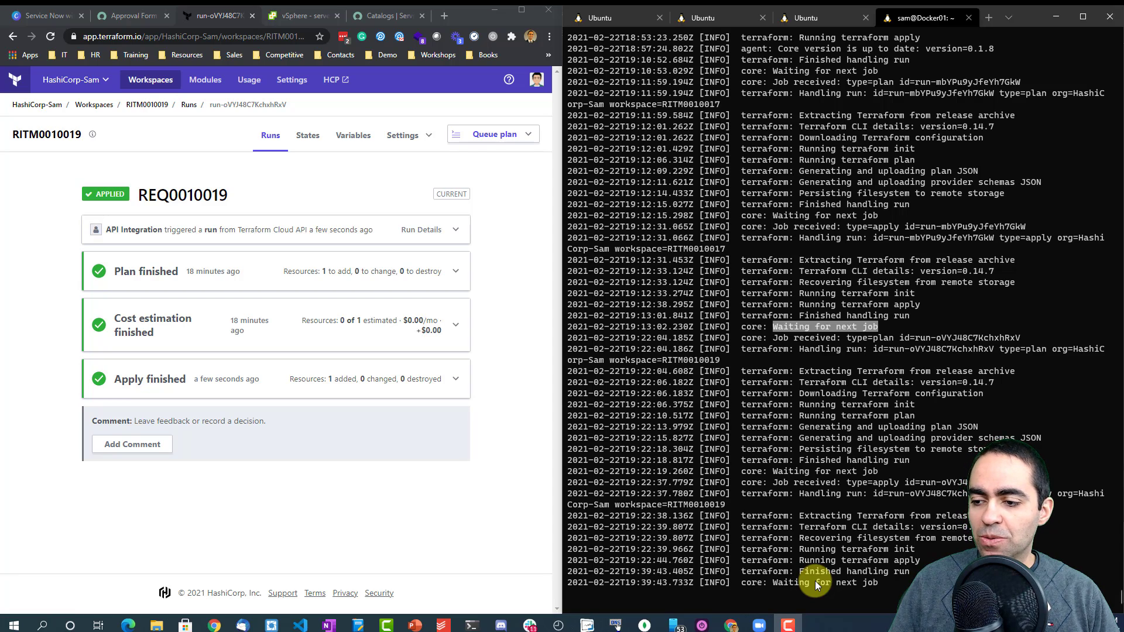
Step: Expand the finished apply and highlight server-1's ipv4 192.168.1.115 and ipv6 outputs
left_click(227, 379)
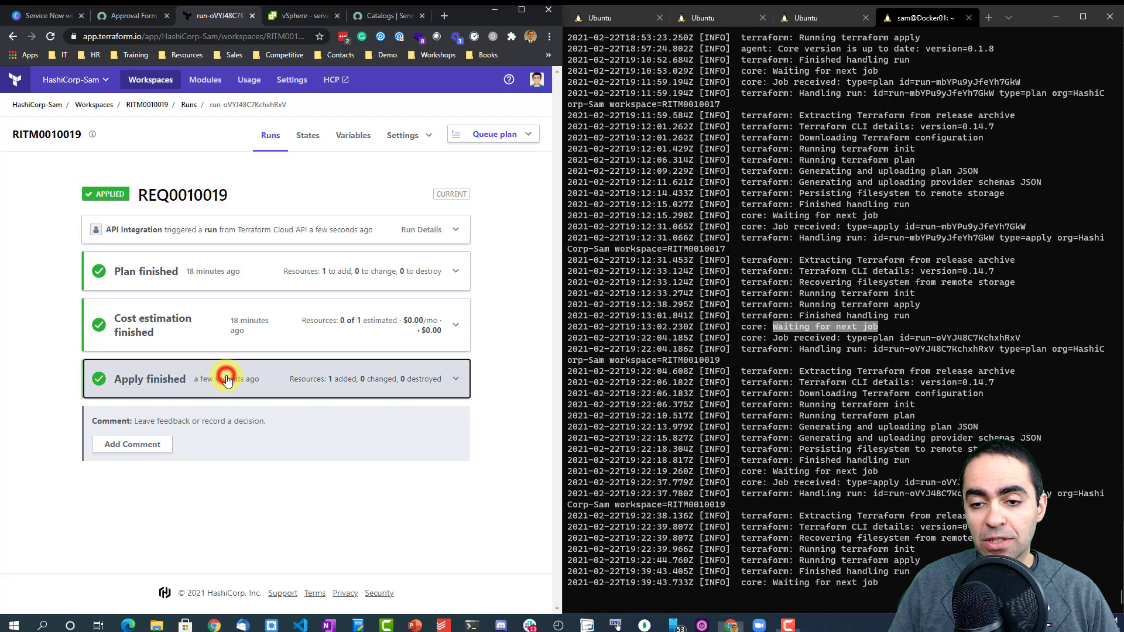
scroll(228, 379, "down", 4)
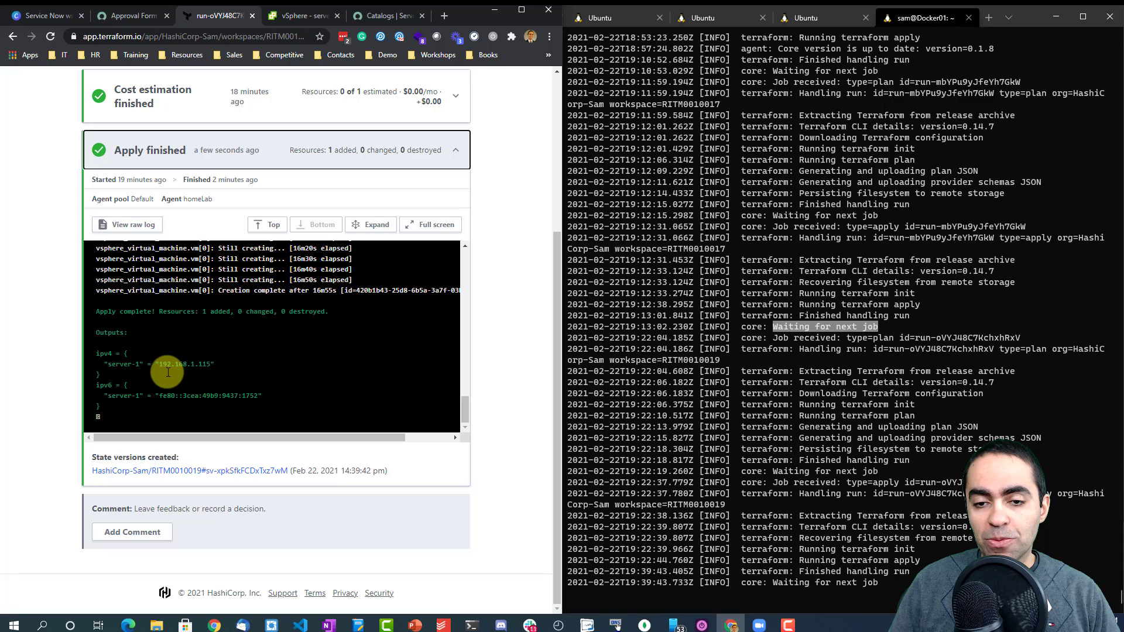
left_click_drag(161, 365, 213, 364)
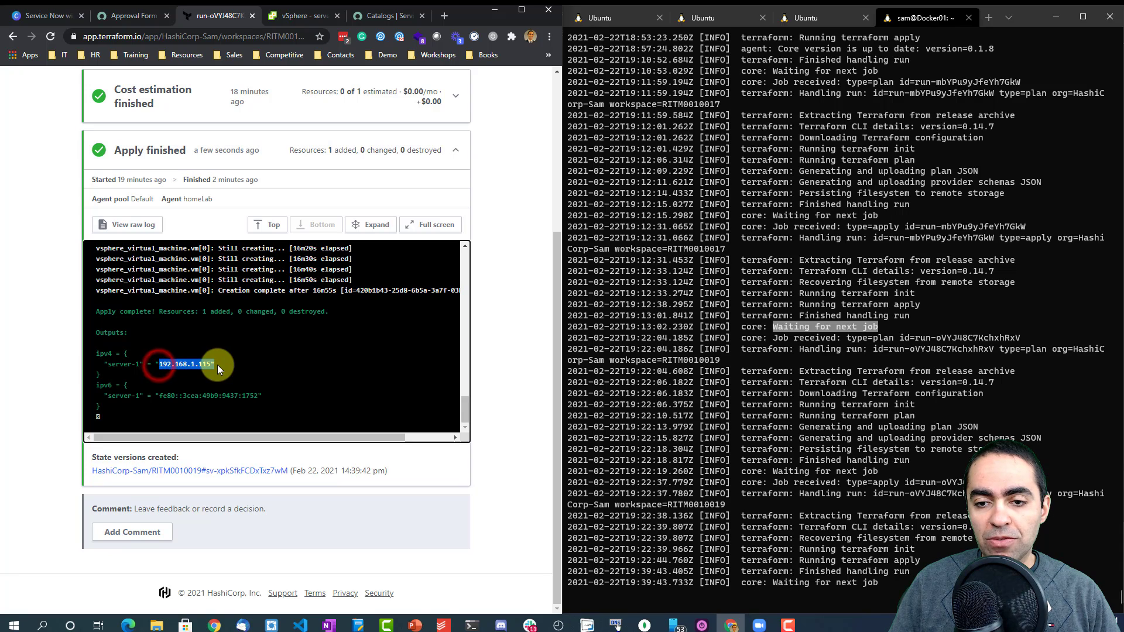
left_click_drag(158, 396, 261, 396)
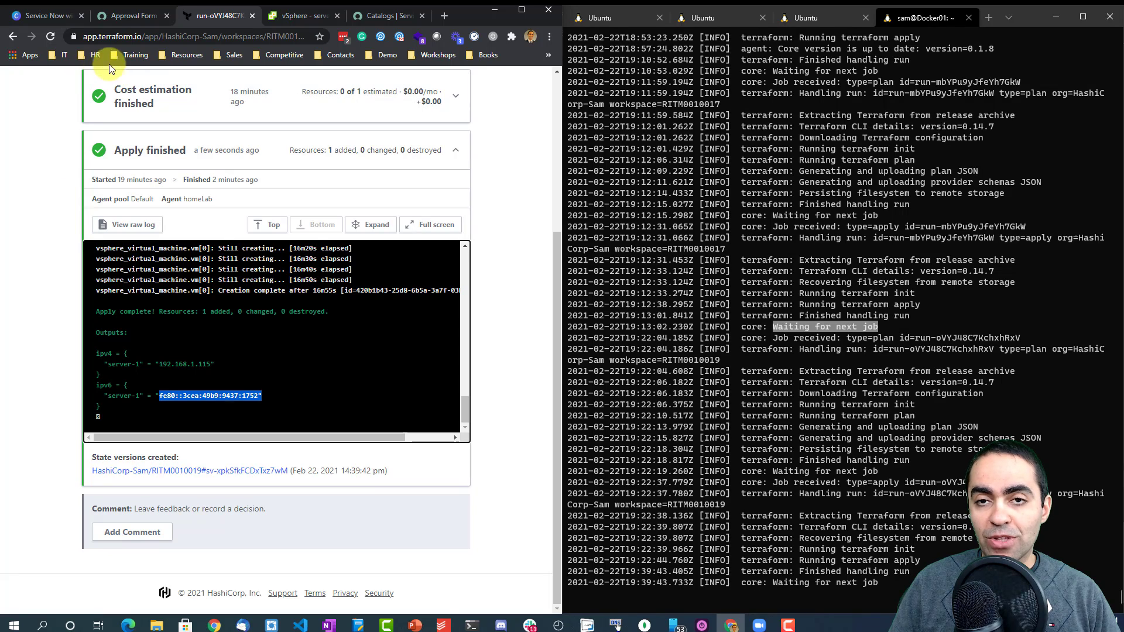
Step: Launch server-1's web console from its vSphere summary, then return to the ServiceNow approval form
left_click(279, 19)
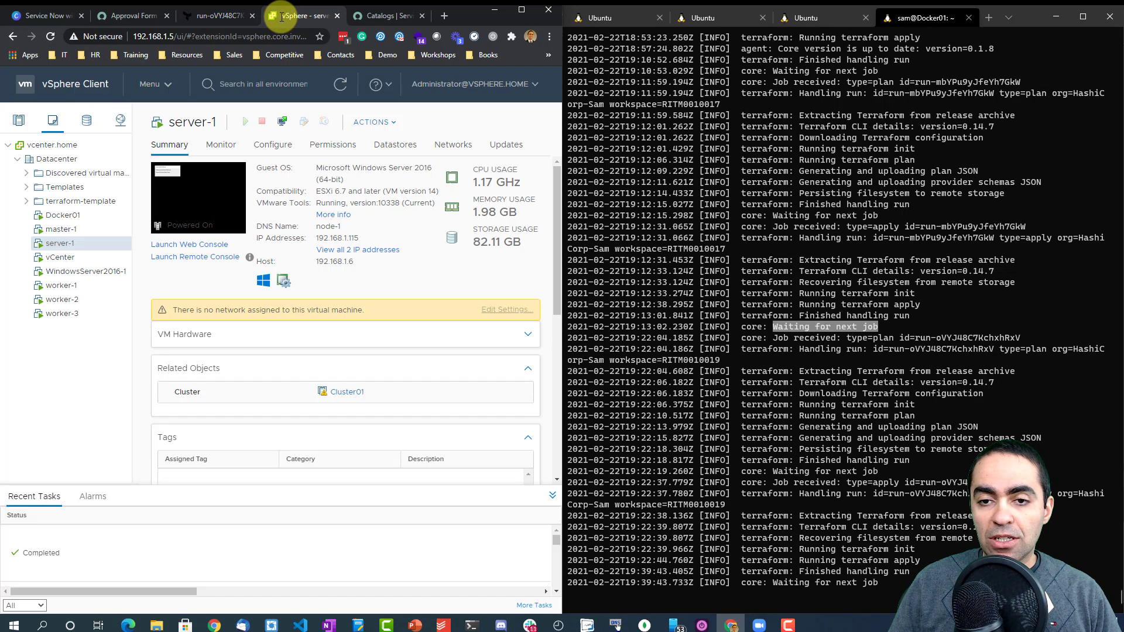
left_click(202, 203)
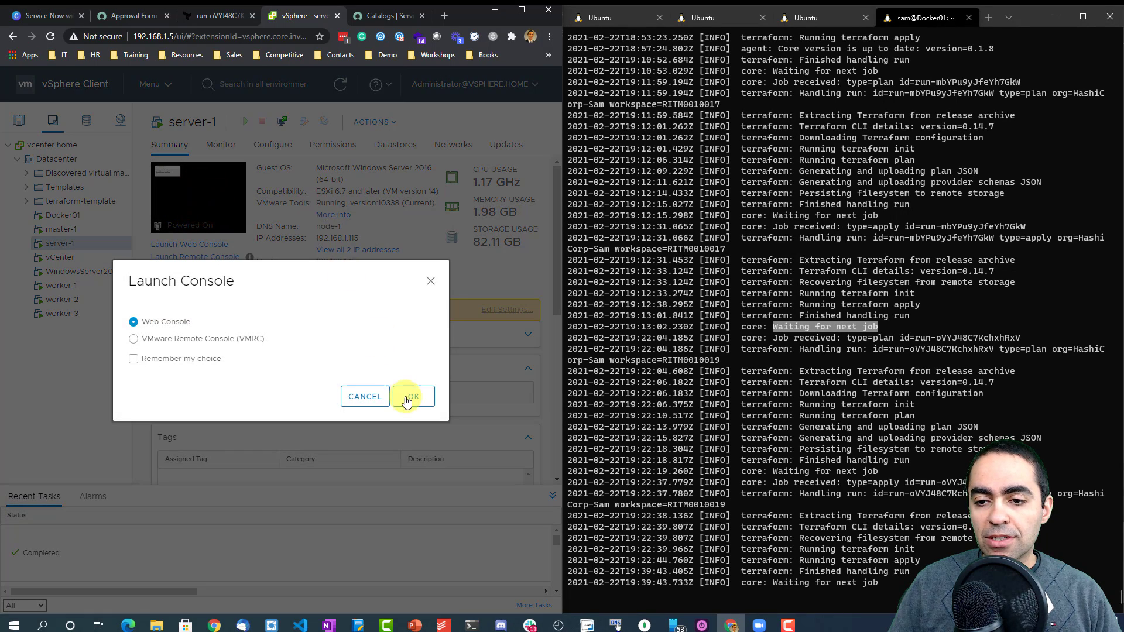
left_click(410, 397)
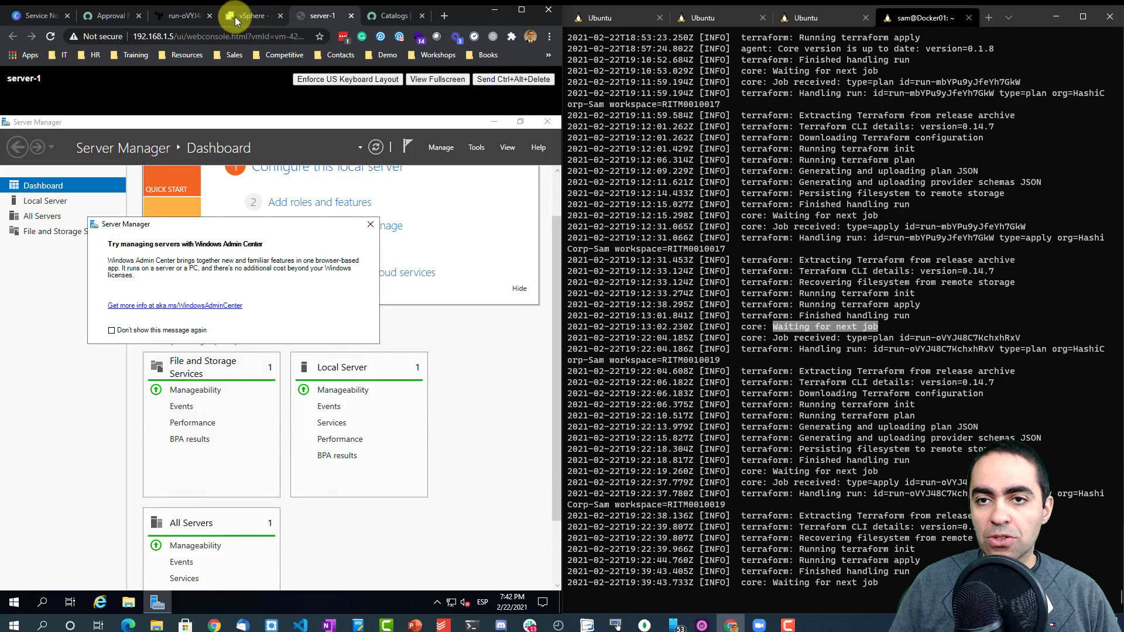
left_click(237, 18)
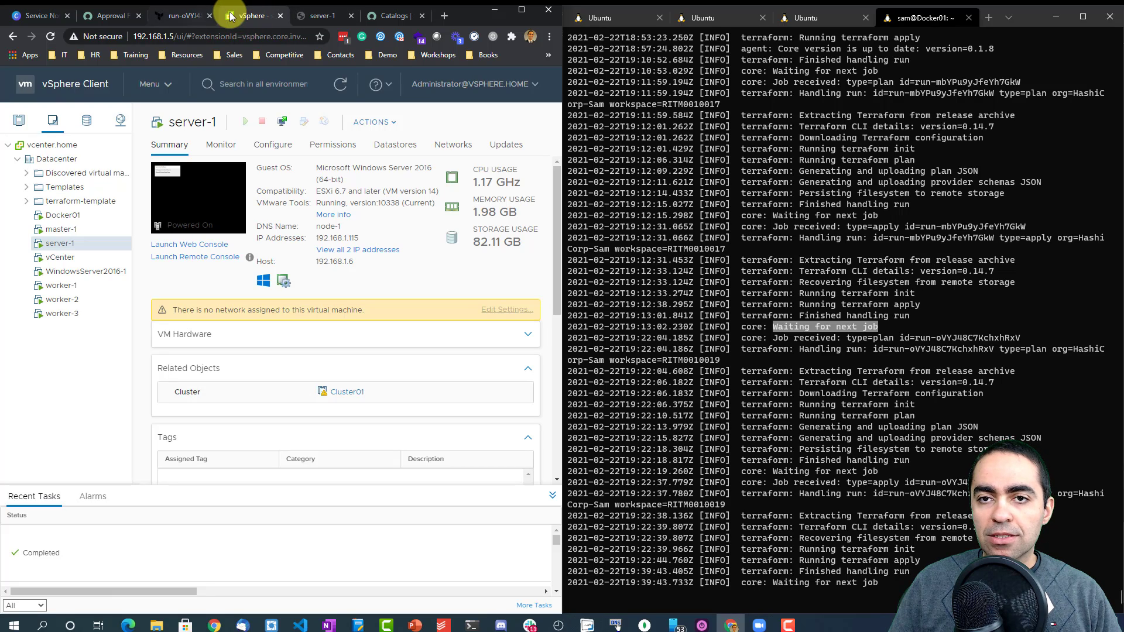
left_click(93, 17)
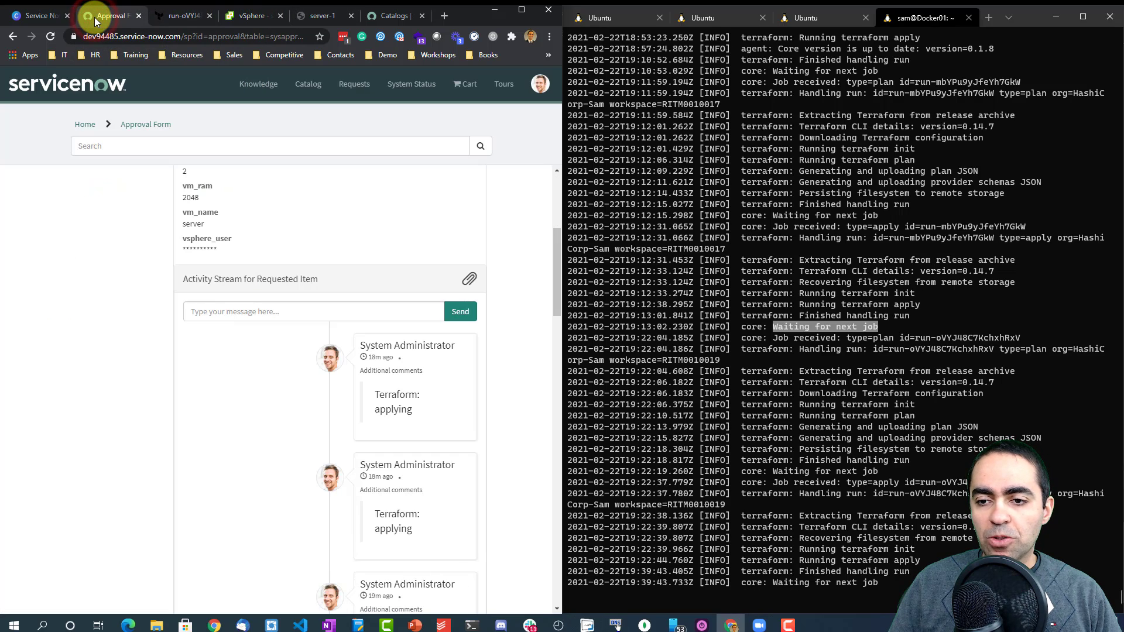
Step: Reload the approval form and highlight the Apply Finished comment's ipv4 192.168.1.115 and ipv6 entries
left_click(47, 37)
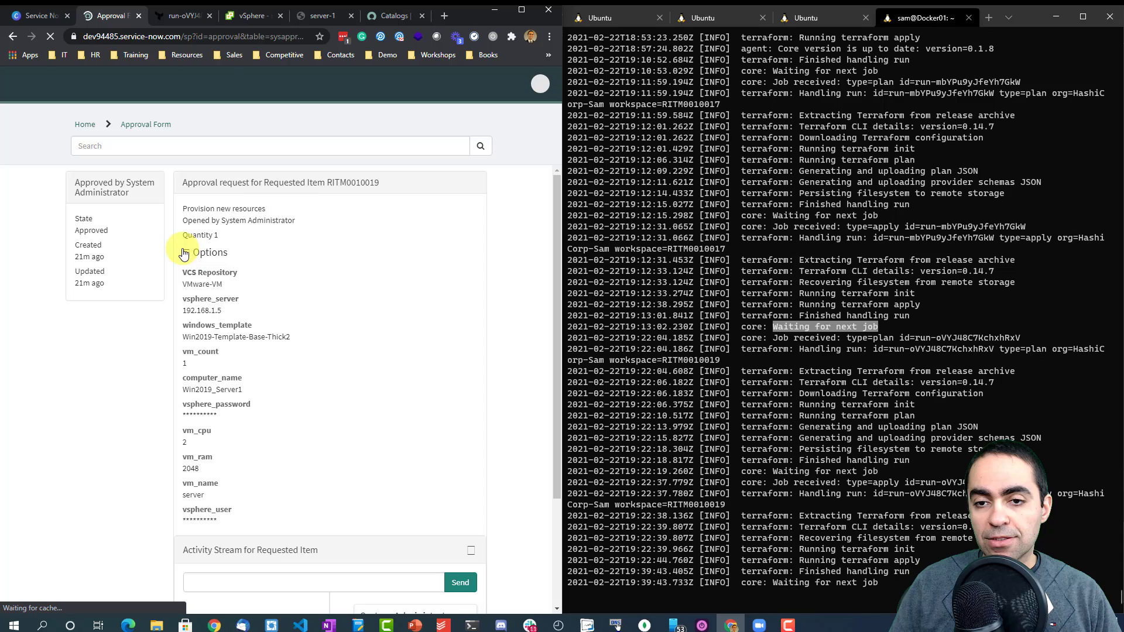
scroll(220, 232, "down", 5)
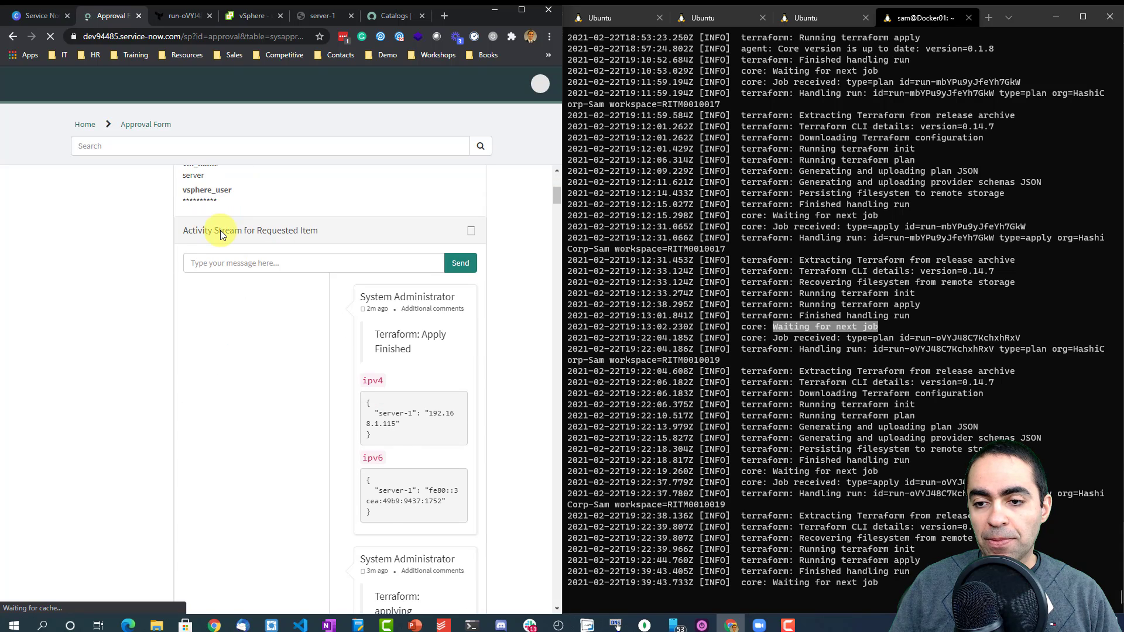
scroll(349, 307, "down", 3)
scroll(349, 307, "down", 1)
scroll(349, 307, "up", 2)
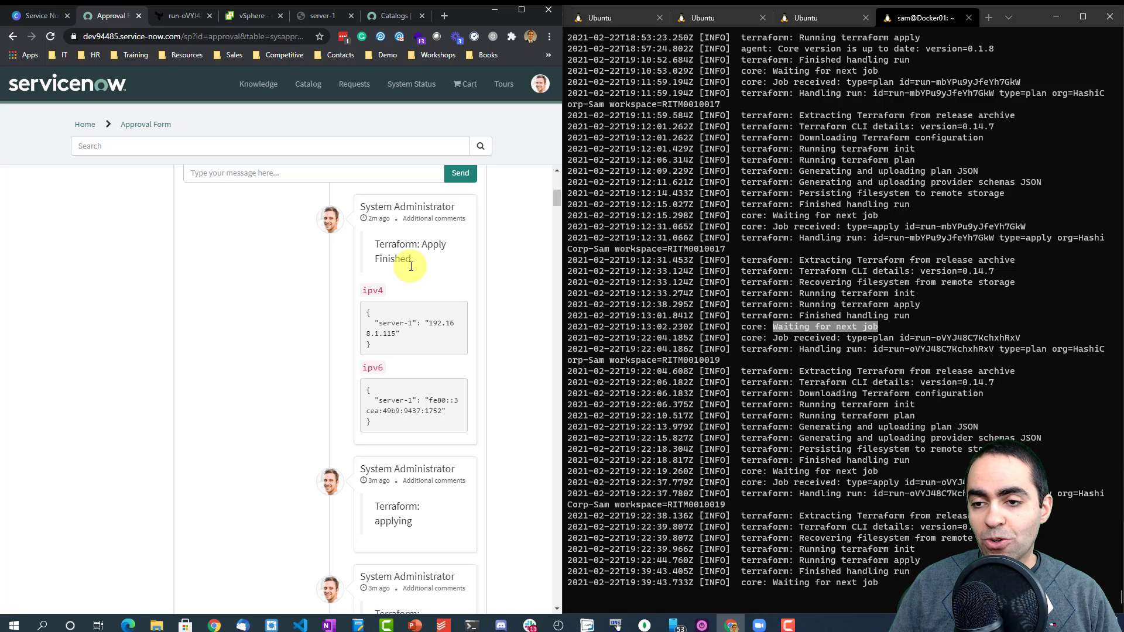
left_click_drag(386, 326, 404, 334)
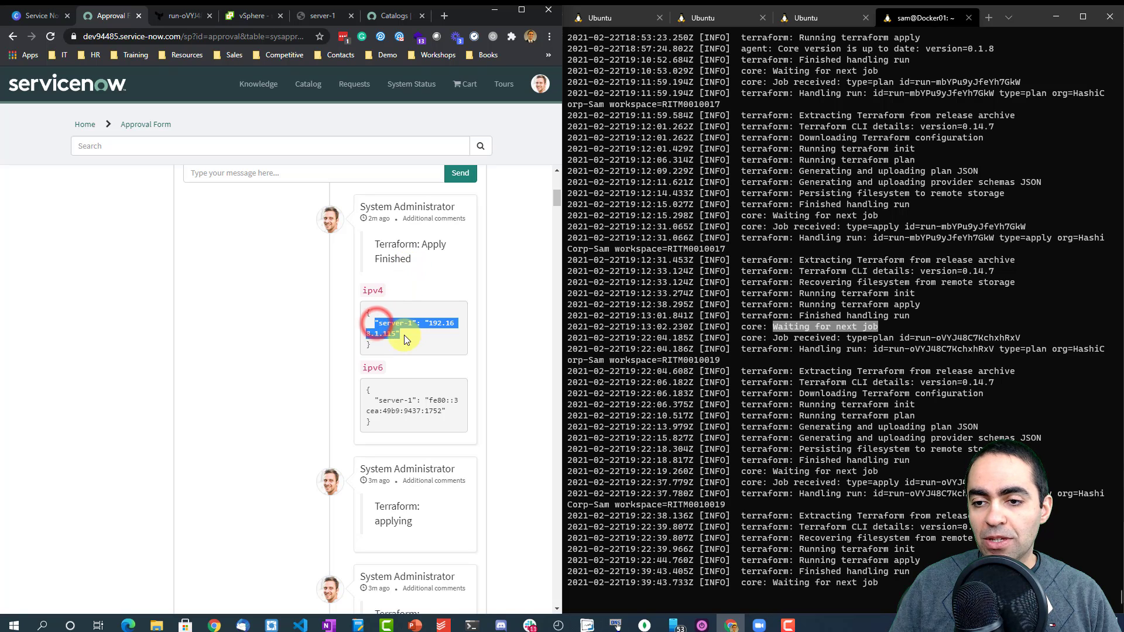
left_click_drag(373, 398, 440, 422)
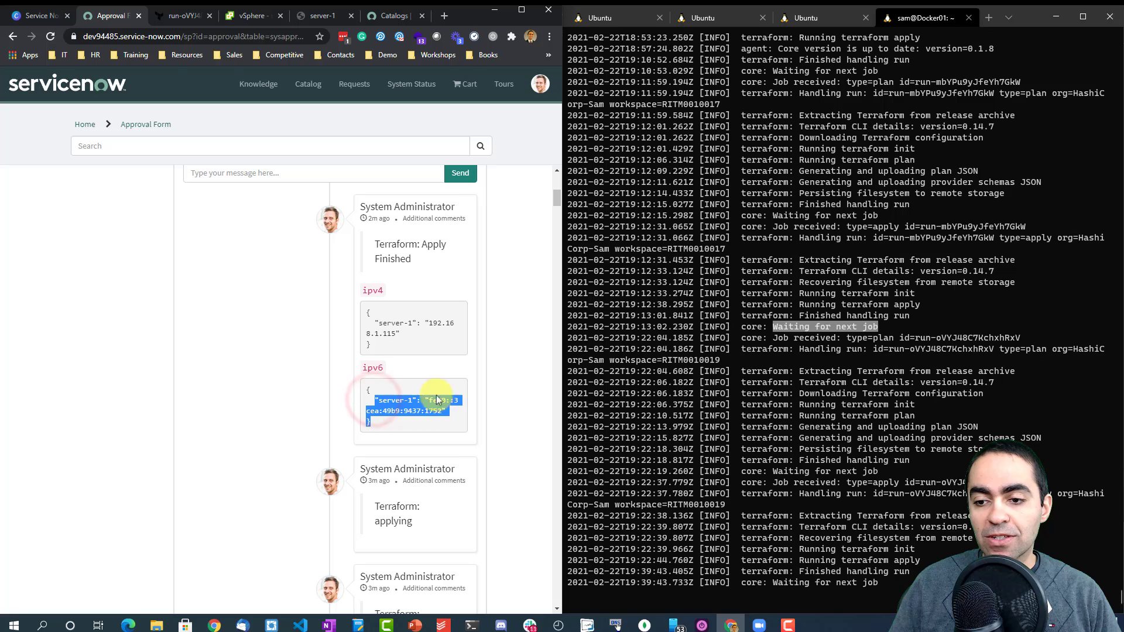
left_click(433, 338)
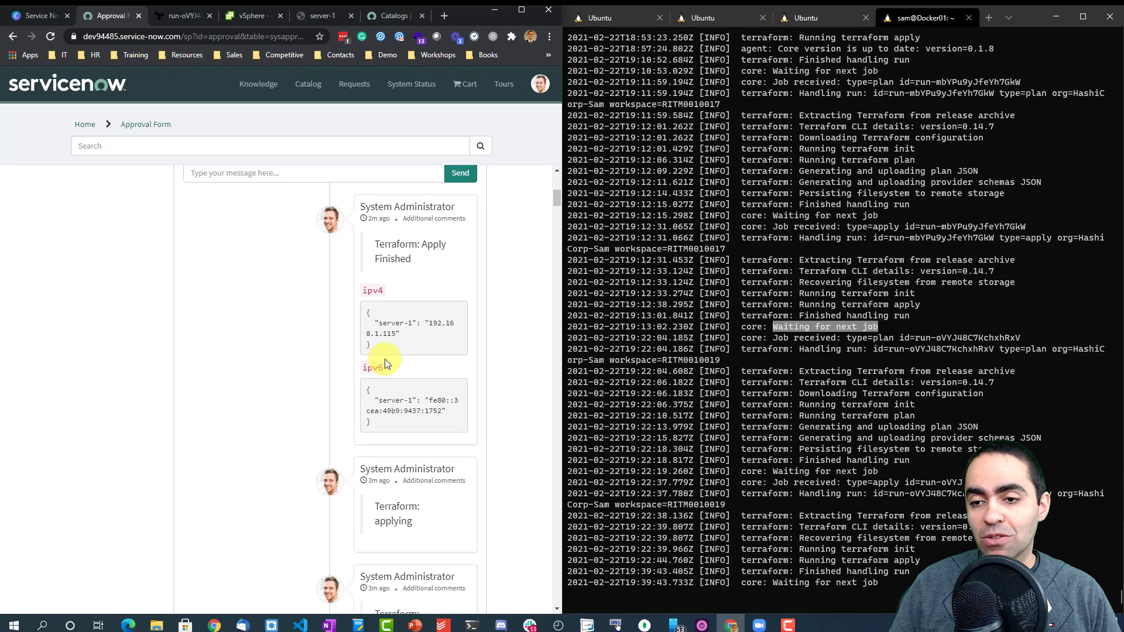
Step: View server-1's Server Manager in the web console, close the console, and go to ServiceNow Catalogs
left_click(180, 15)
left_click(245, 17)
left_click(307, 17)
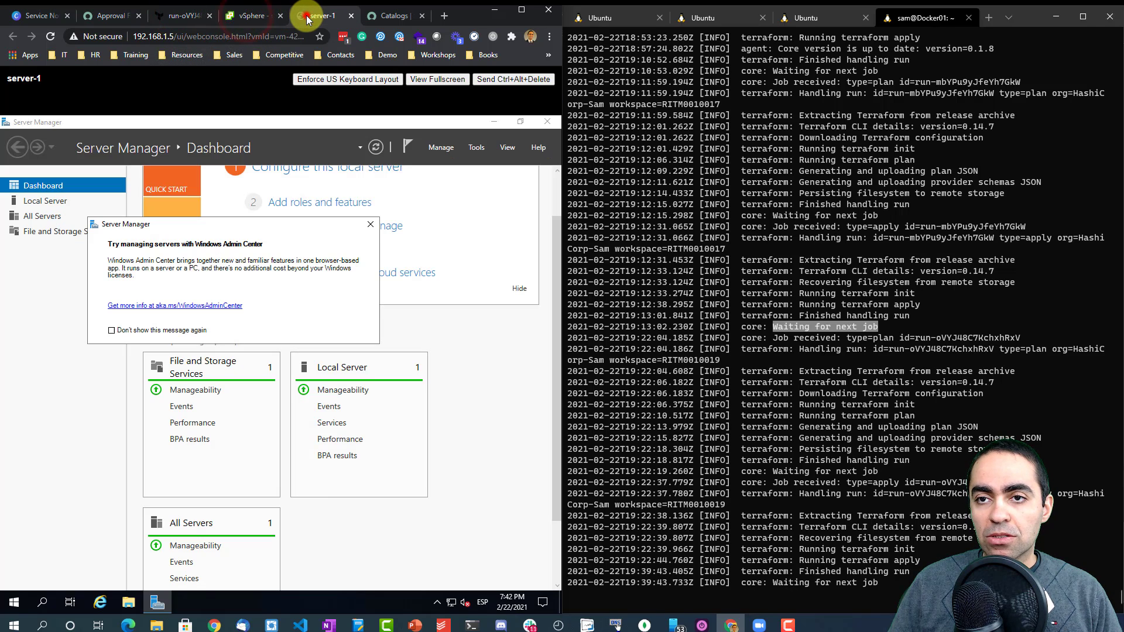
left_click(350, 16)
left_click(329, 16)
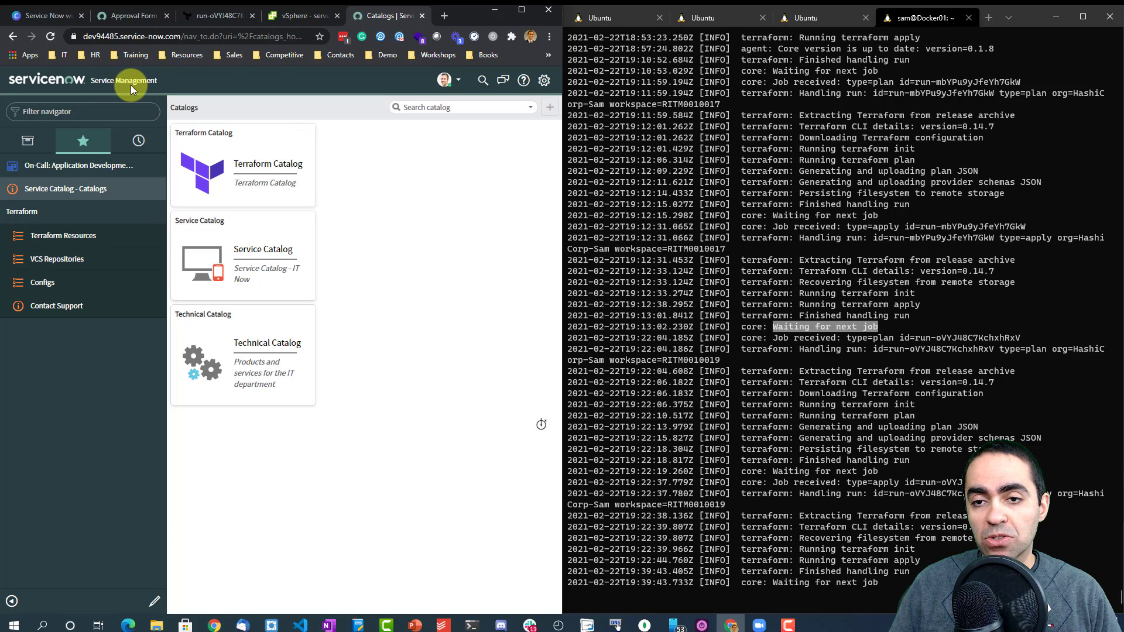
Step: Open the Terraform Catalog and maximize the browser window
left_click(251, 169)
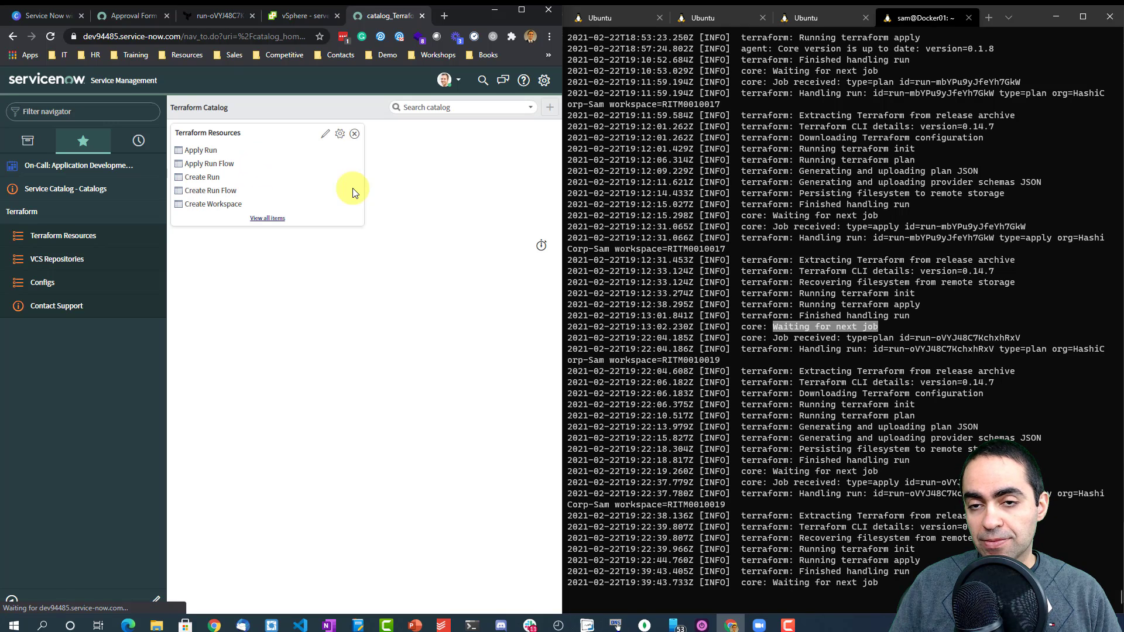
left_click(1056, 17)
left_click(523, 9)
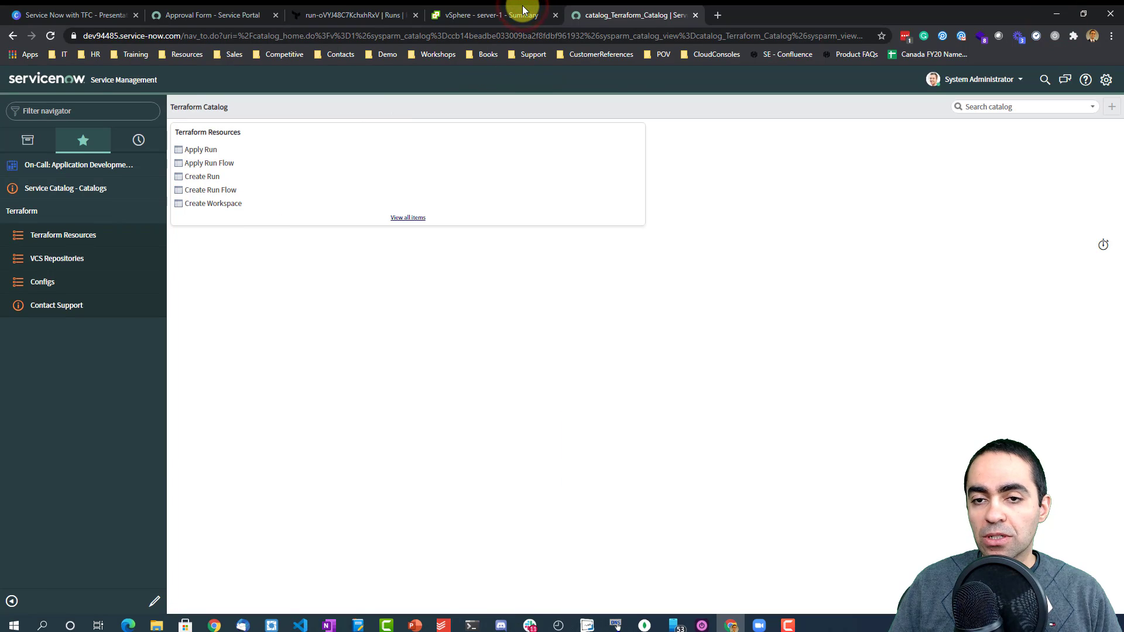
Step: List and browse all items in the Terraform Resources catalog
left_click(401, 217)
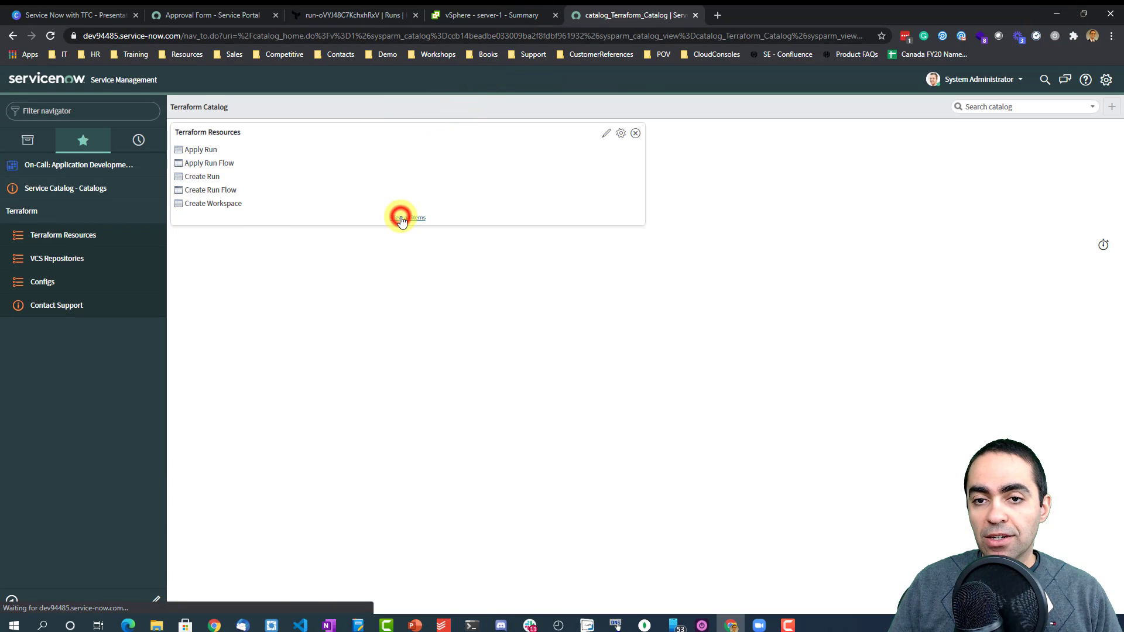
scroll(323, 253, "down", 2)
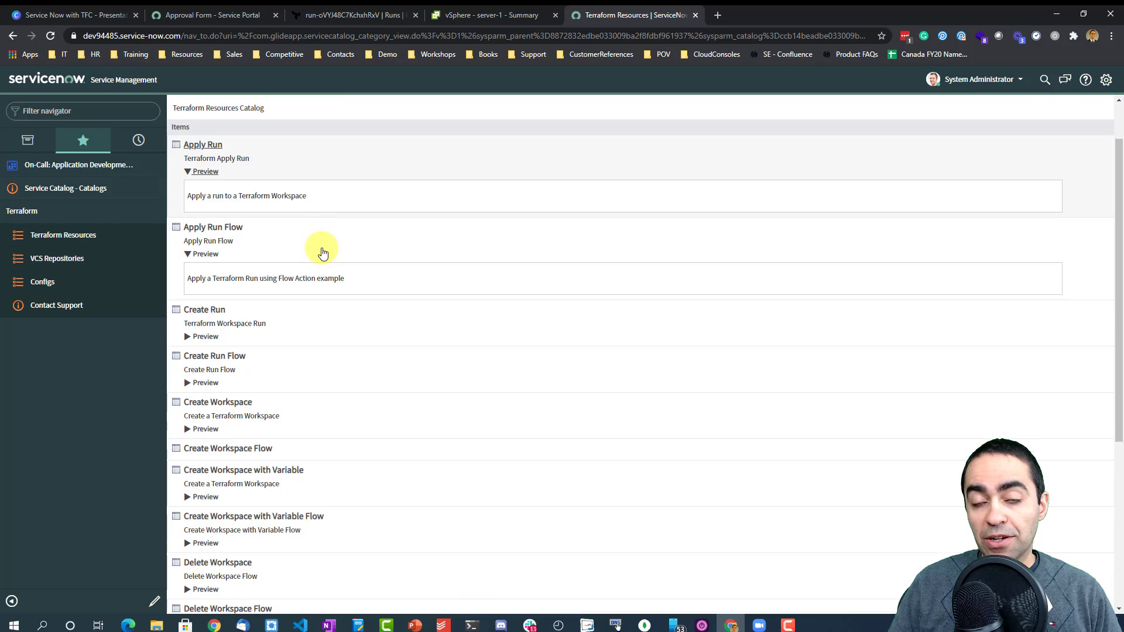
scroll(321, 252, "down", 1)
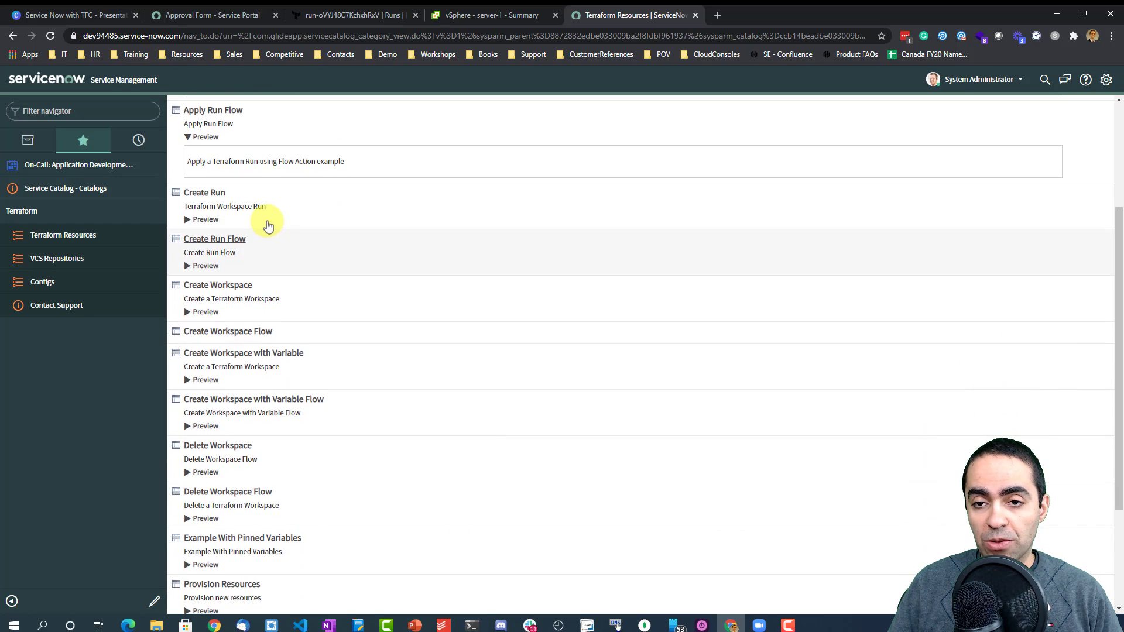
scroll(267, 220, "up", 2)
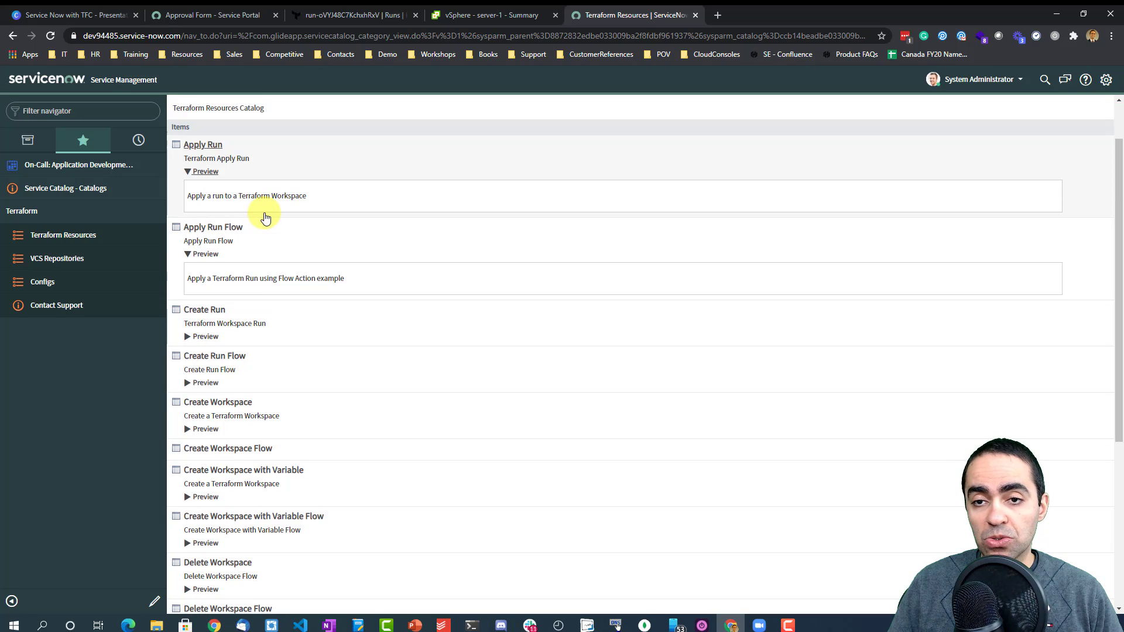
scroll(226, 238, "down", 2)
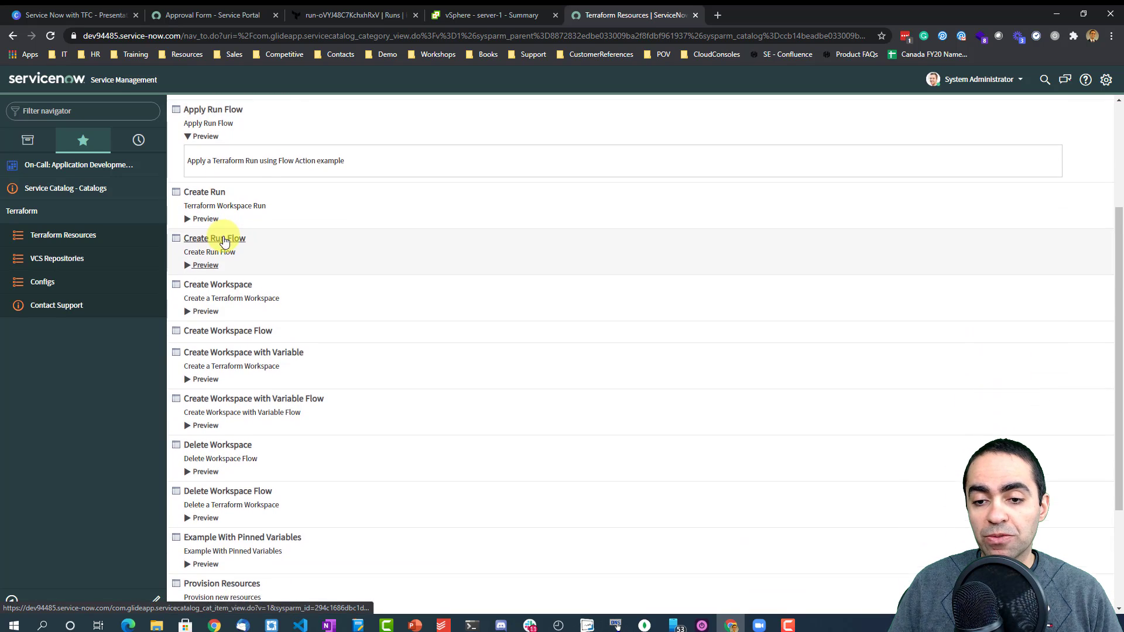
scroll(224, 242, "down", 3)
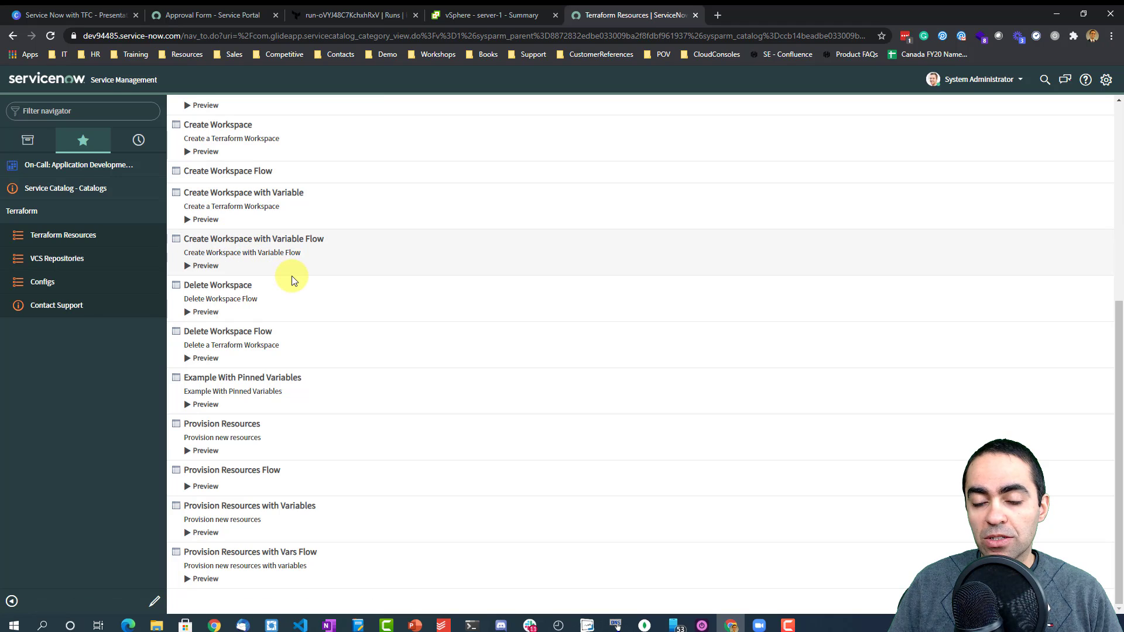
scroll(293, 281, "up", 2)
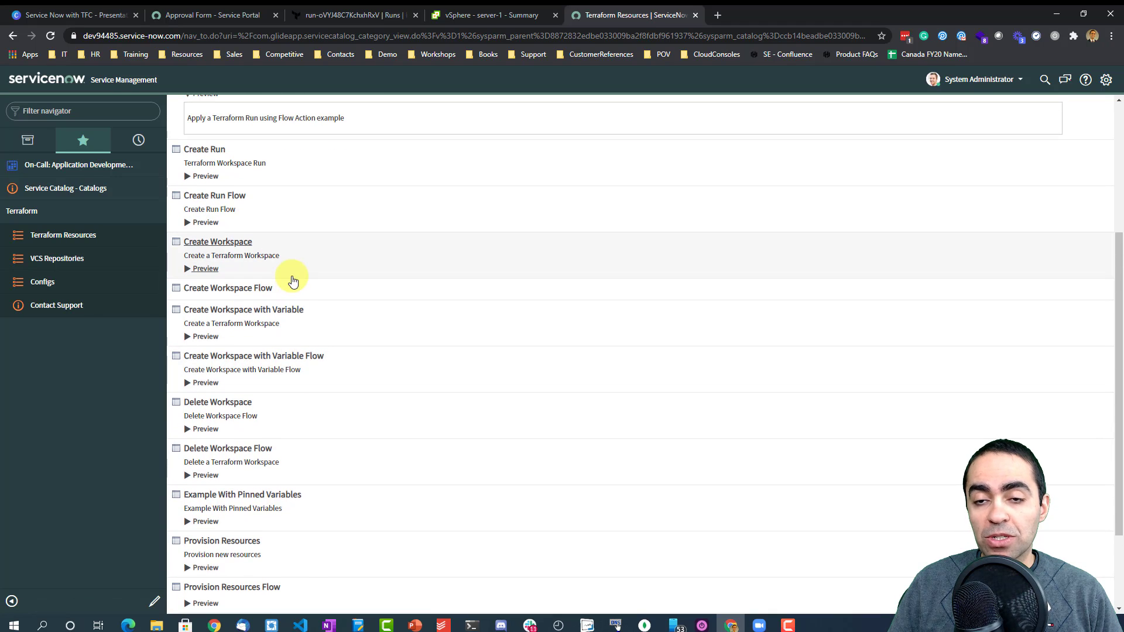
scroll(292, 282, "up", 1)
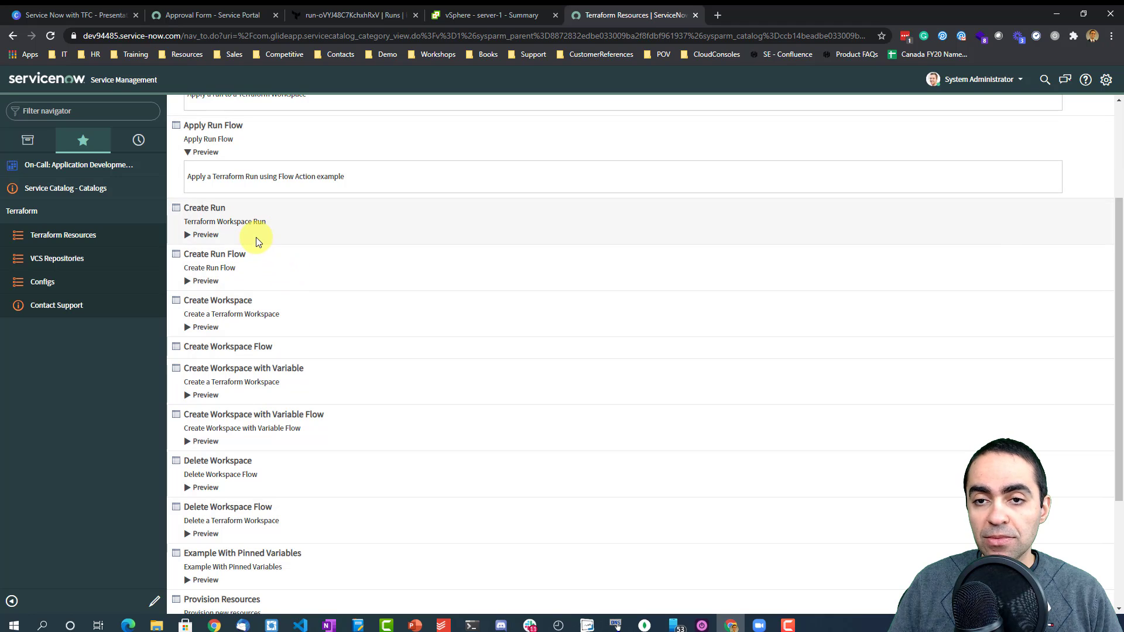
scroll(256, 240, "up", 2)
scroll(261, 237, "up", 1)
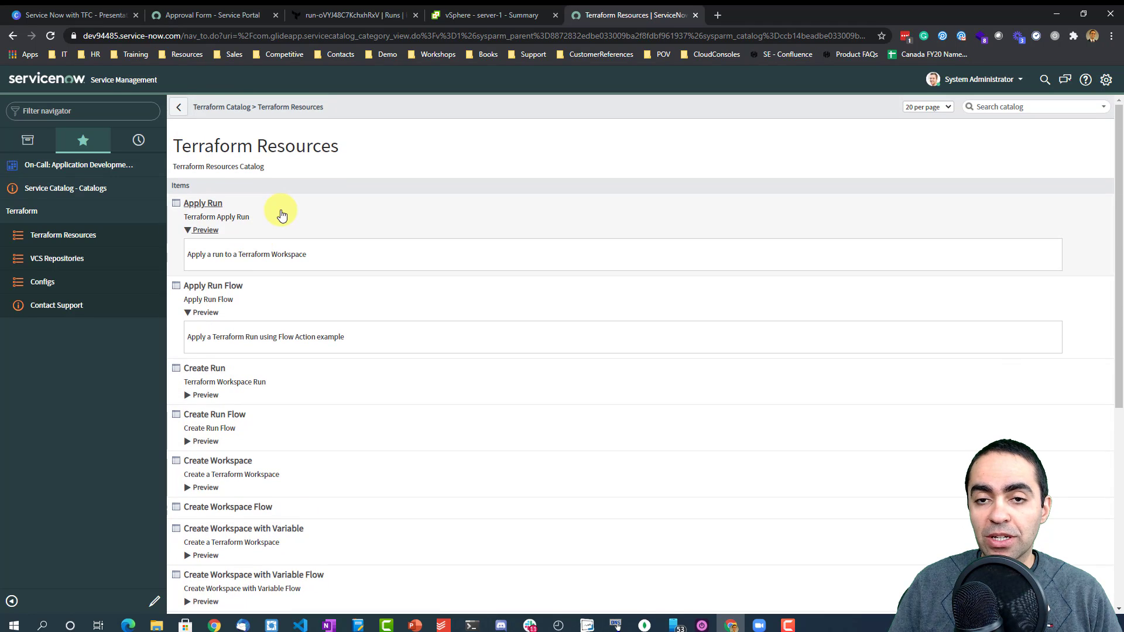
scroll(281, 212, "down", 1)
Step: Go from the approval form to the Service Portal catalog home, then bring up VS Code's main.tf
left_click(223, 15)
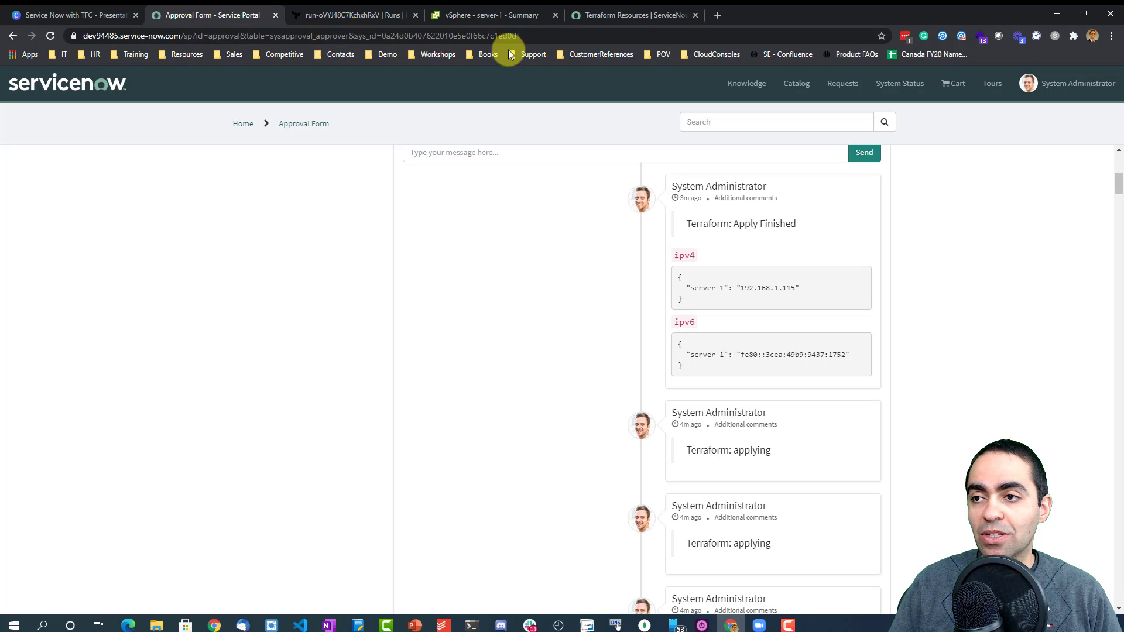
left_click(795, 83)
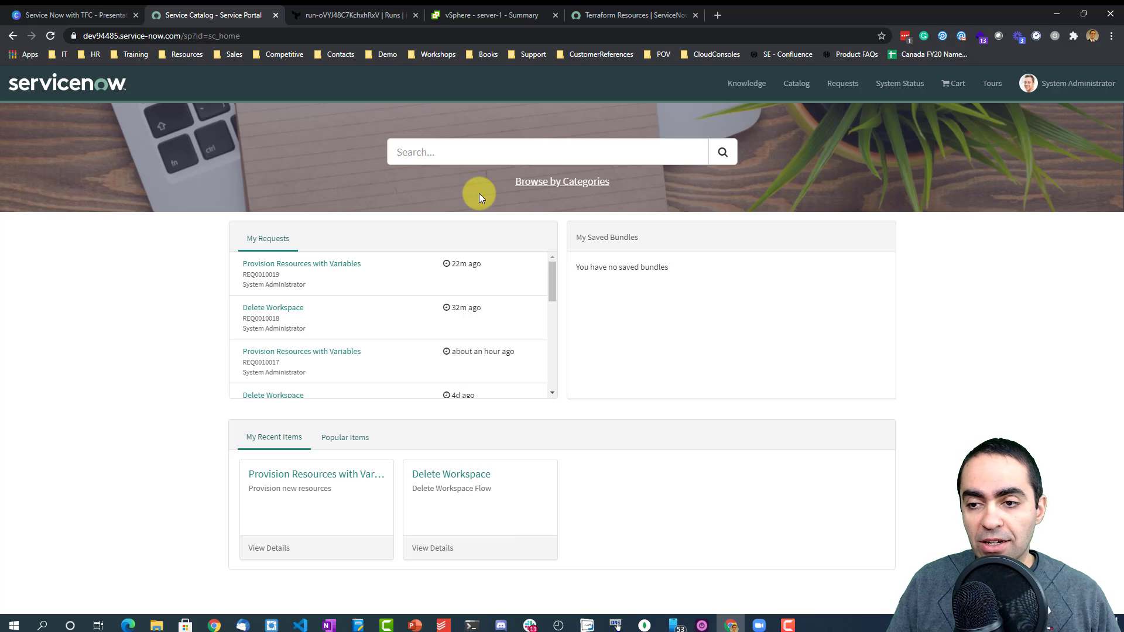
left_click(299, 626)
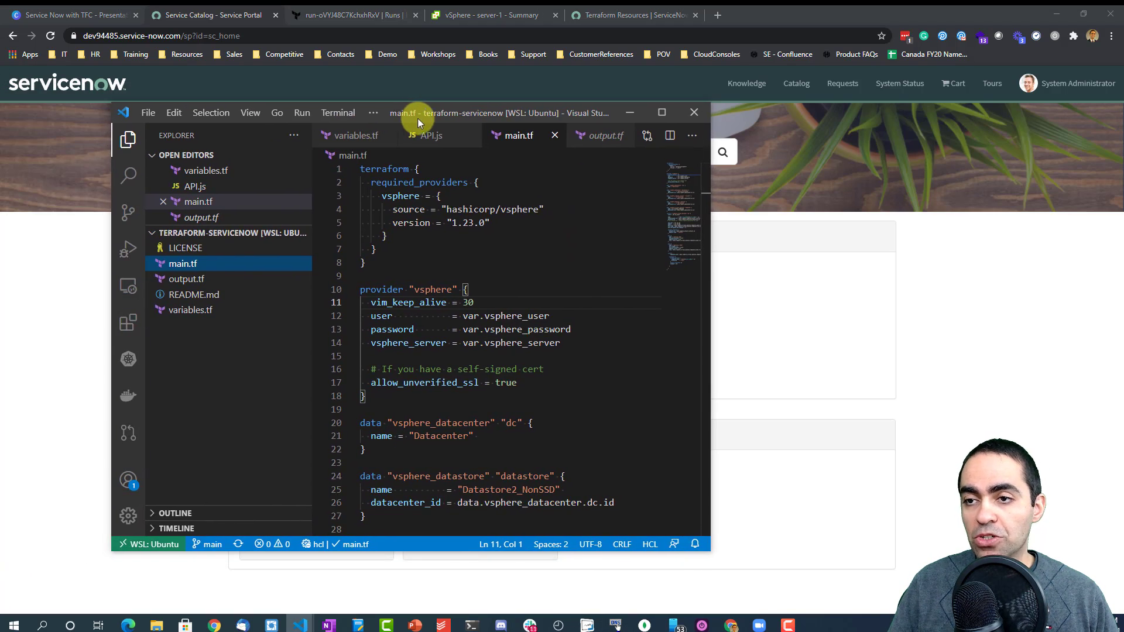
Step: Maximize VS Code, review computer_name and vm_count in variables.tf, then open output.tf
left_click(652, 114)
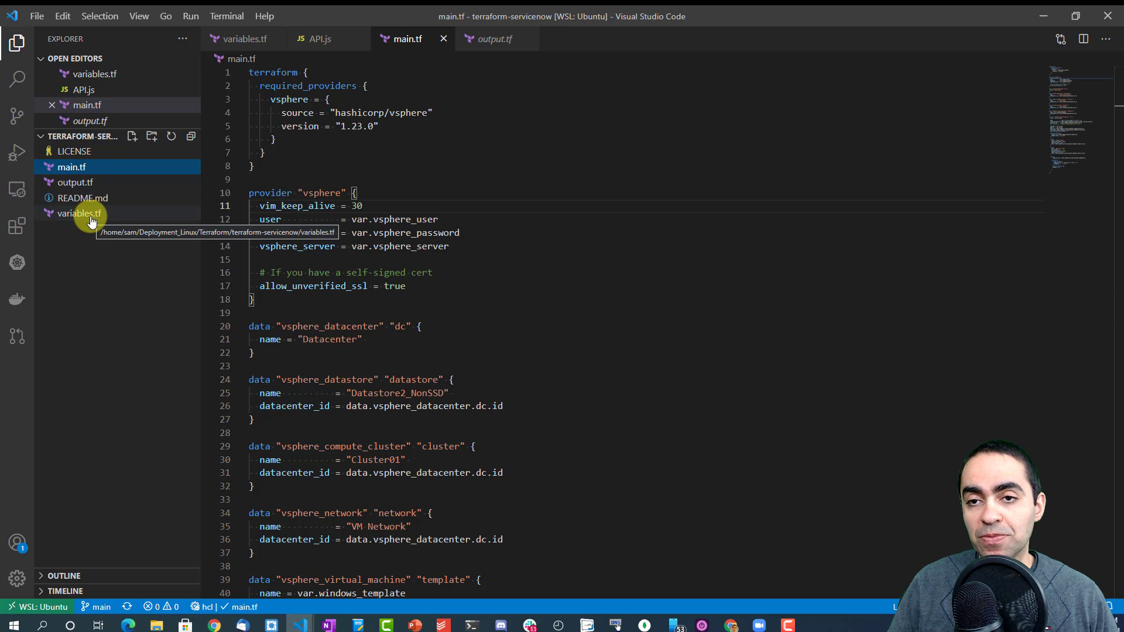
left_click(90, 218)
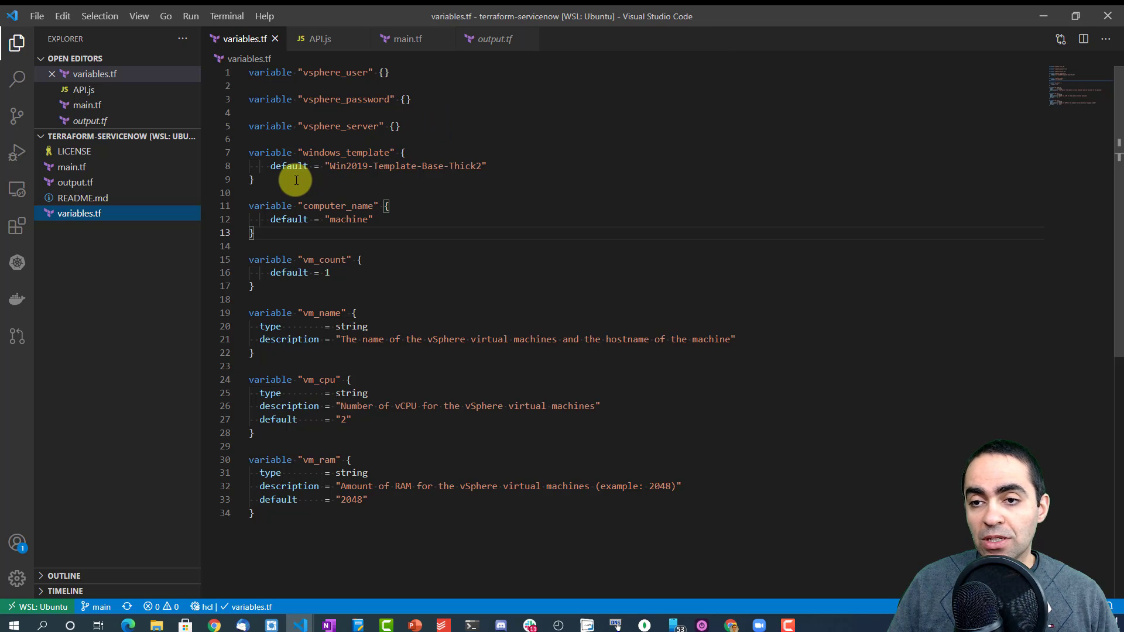
double_click(354, 204)
double_click(335, 260)
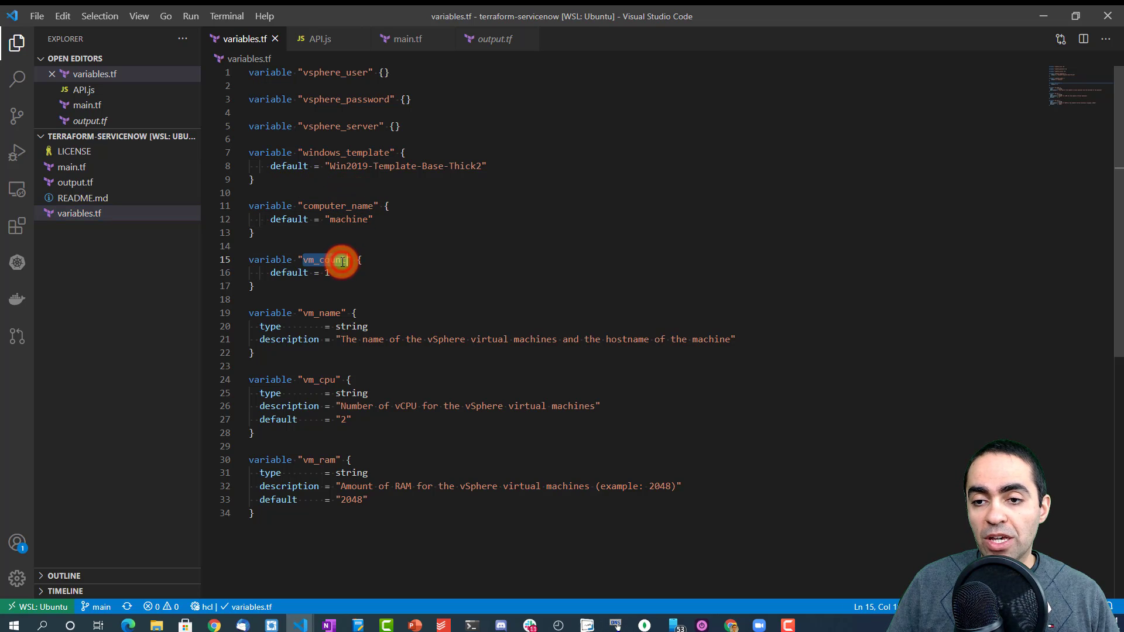
scroll(345, 266, "down", 1)
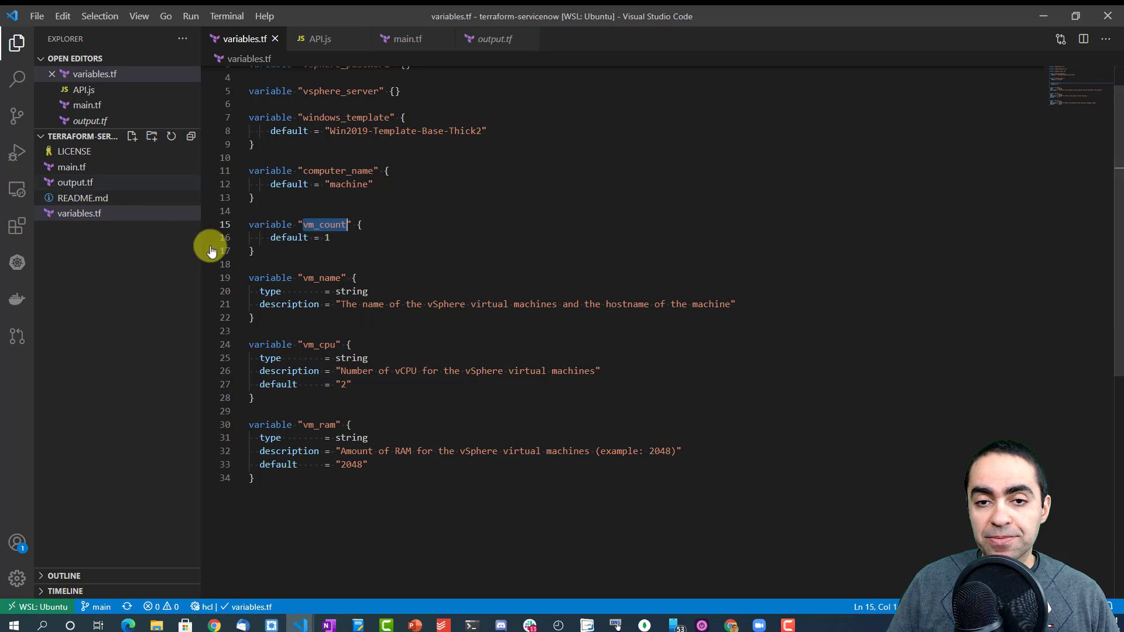
left_click(80, 182)
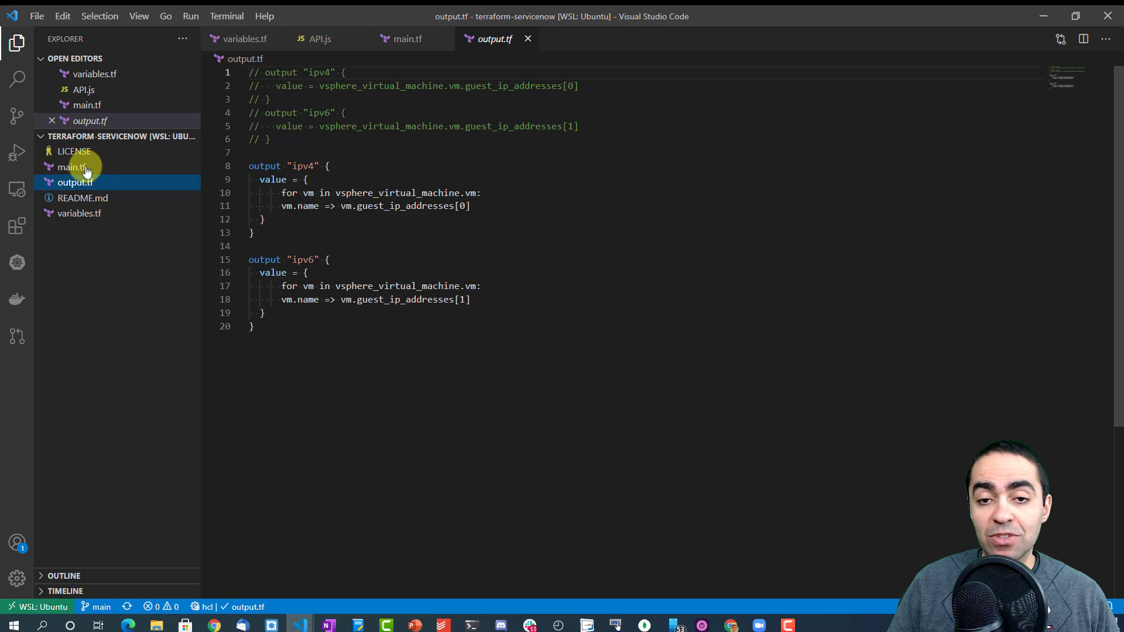
Step: Open main.tf and scroll past the vSphere data blocks to the vm resource on line 44
left_click(82, 165)
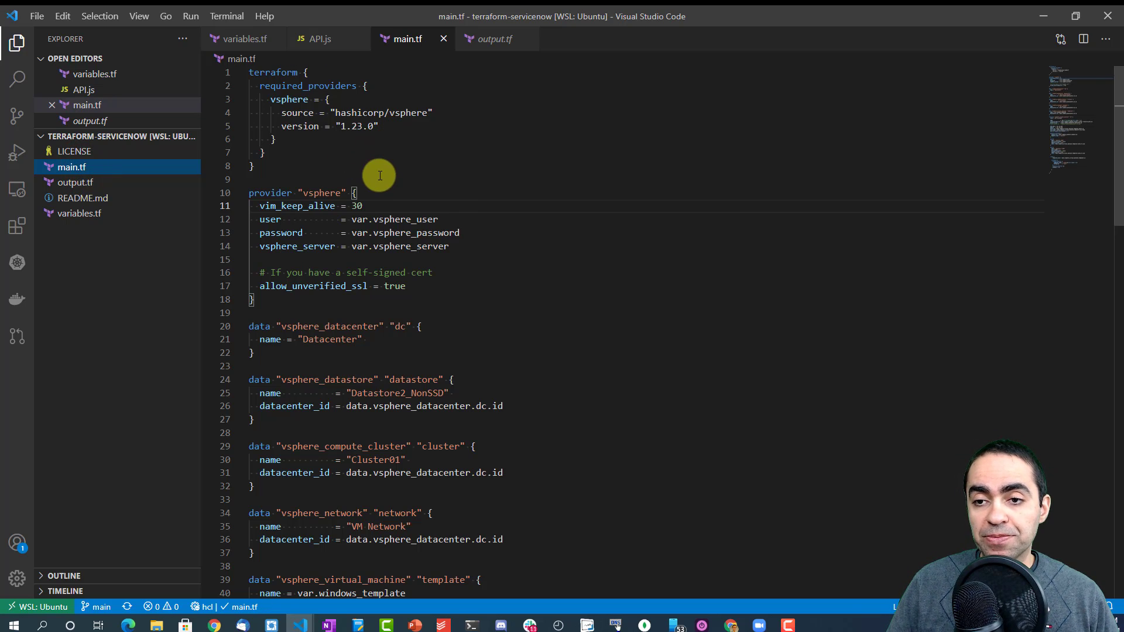
scroll(380, 176, "down", 5)
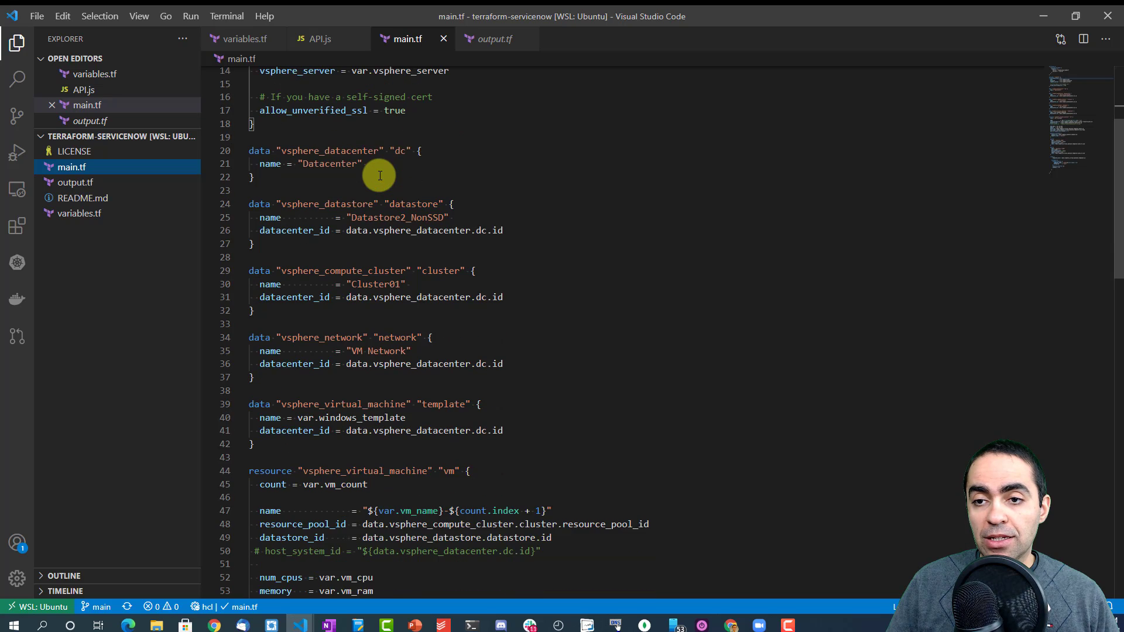
scroll(379, 176, "up", 3)
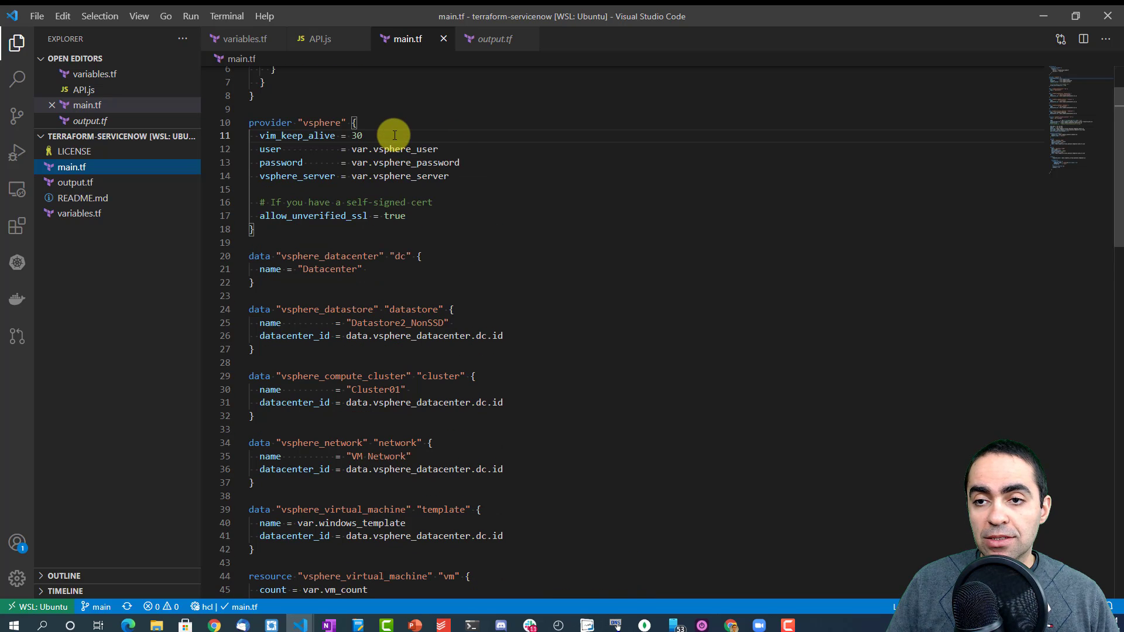
scroll(395, 136, "down", 4)
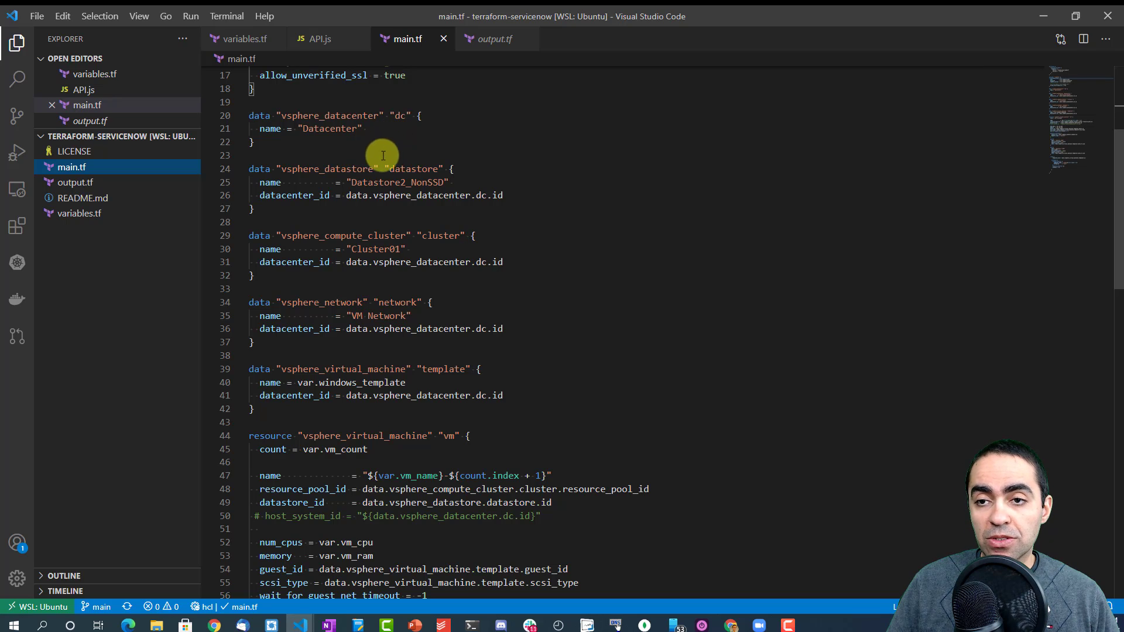
scroll(359, 200, "down", 1)
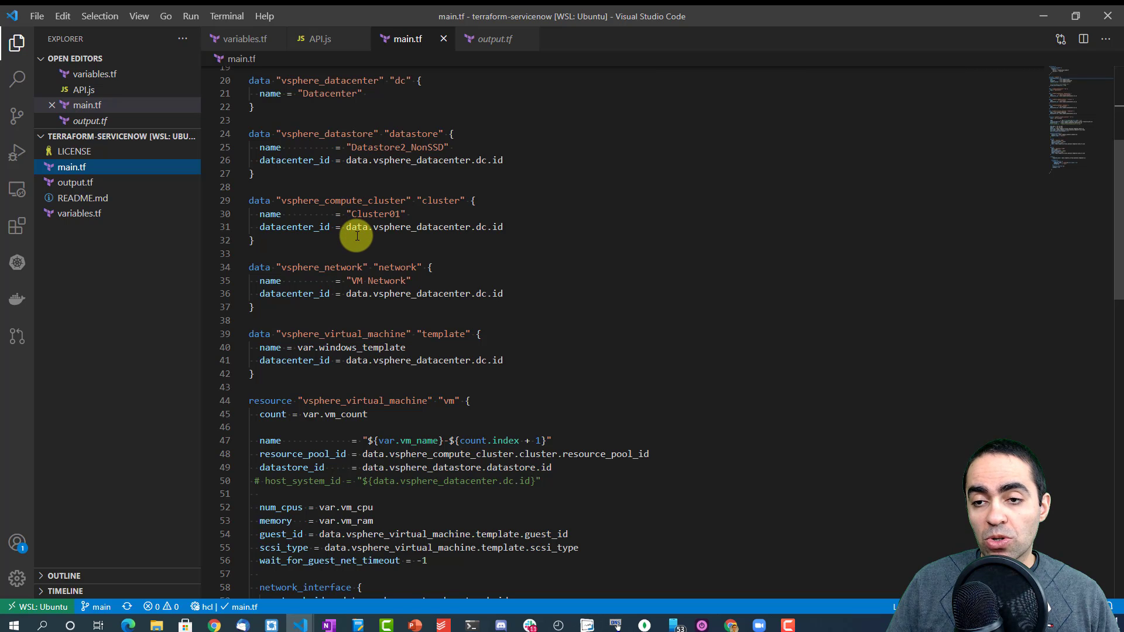
scroll(357, 234, "down", 2)
scroll(357, 235, "down", 3)
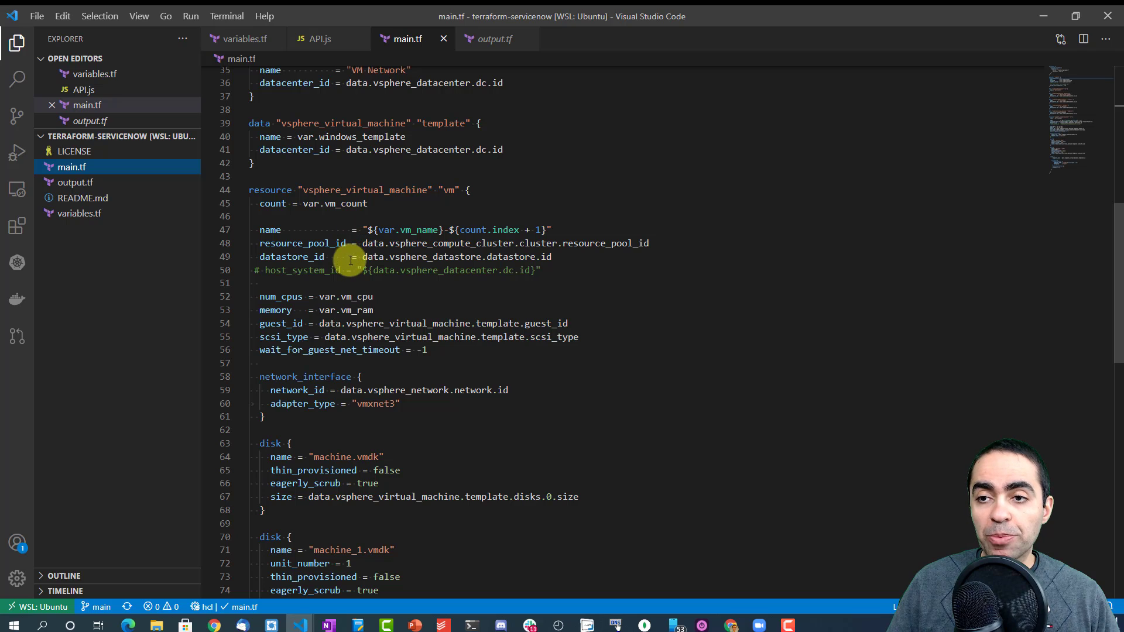
scroll(349, 264, "down", 2)
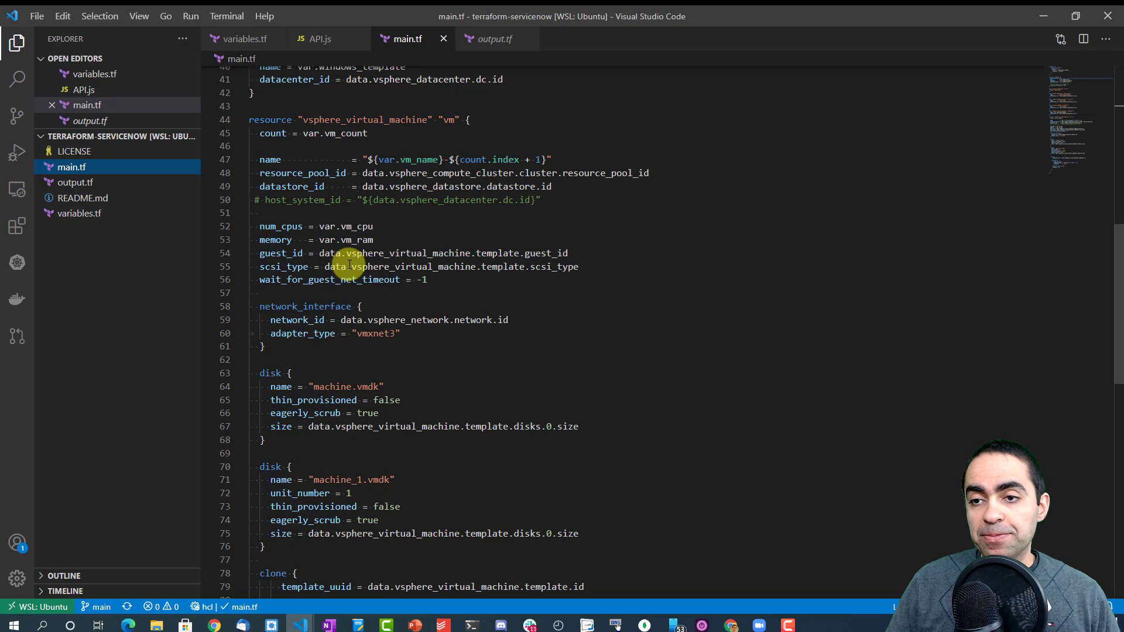
double_click(275, 120)
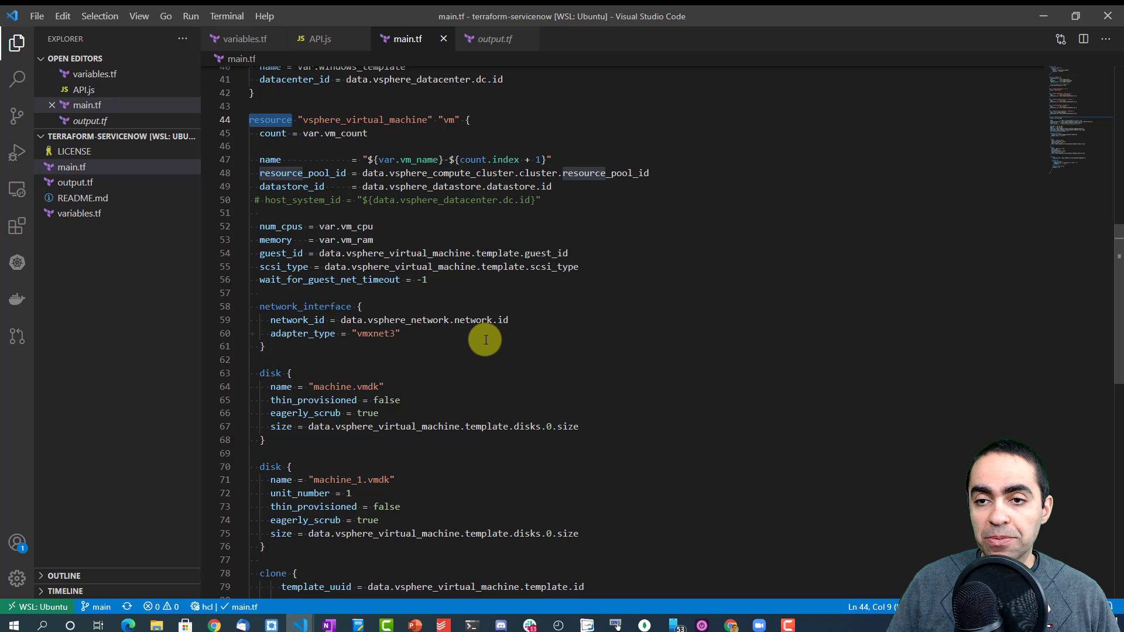
scroll(447, 348, "down", 1)
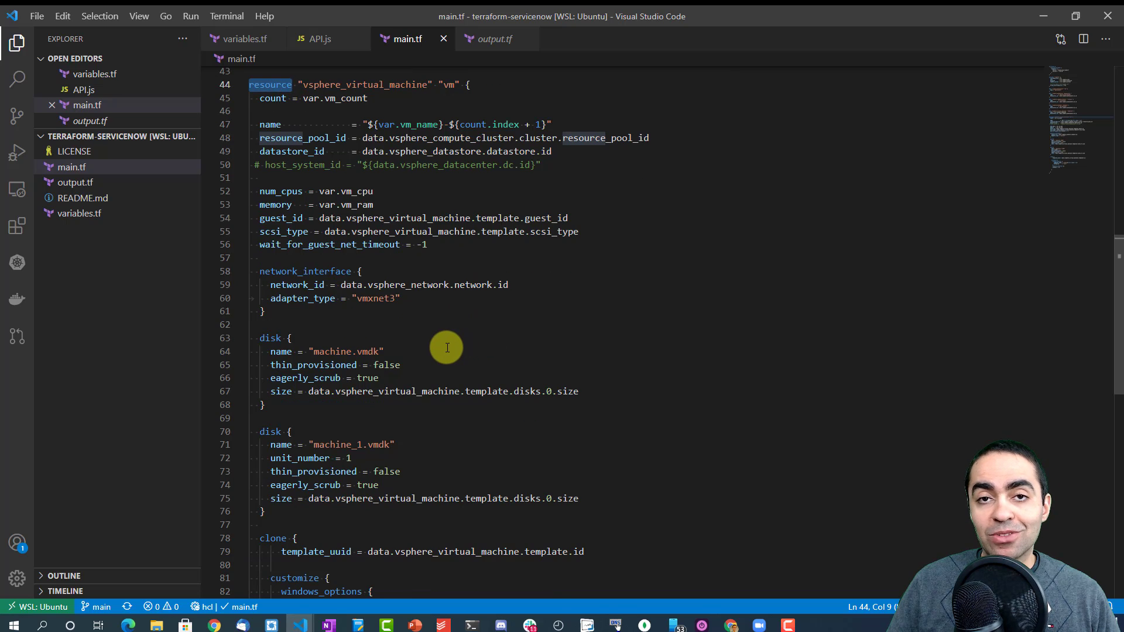
scroll(447, 348, "down", 2)
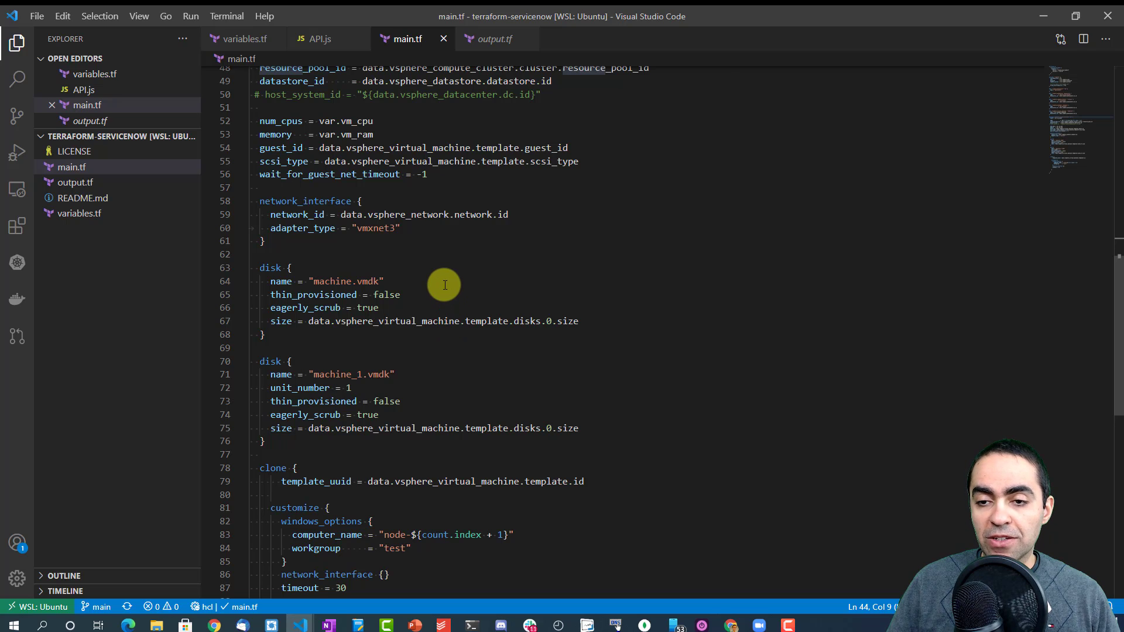
scroll(445, 285, "down", 3)
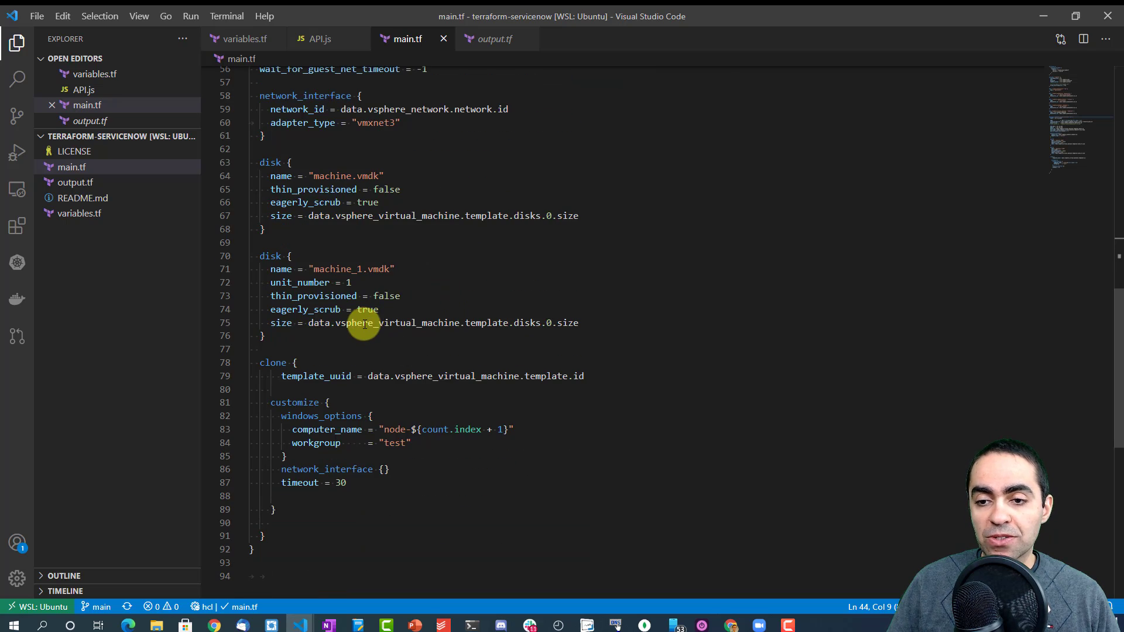
scroll(364, 325, "down", 2)
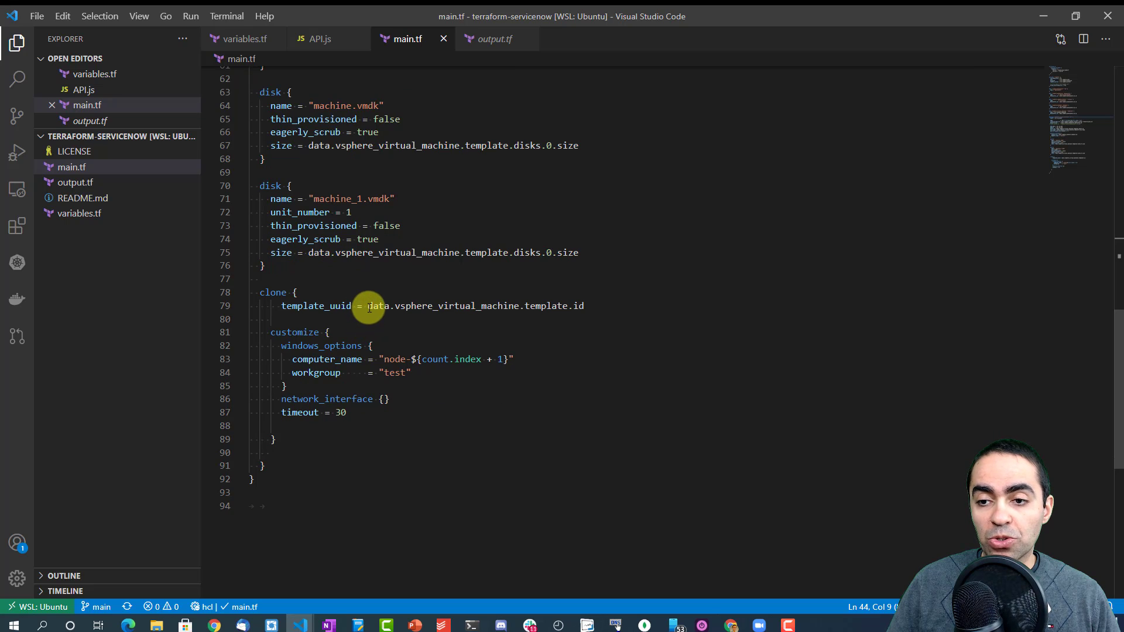
left_click_drag(368, 305, 609, 310)
left_click(609, 309)
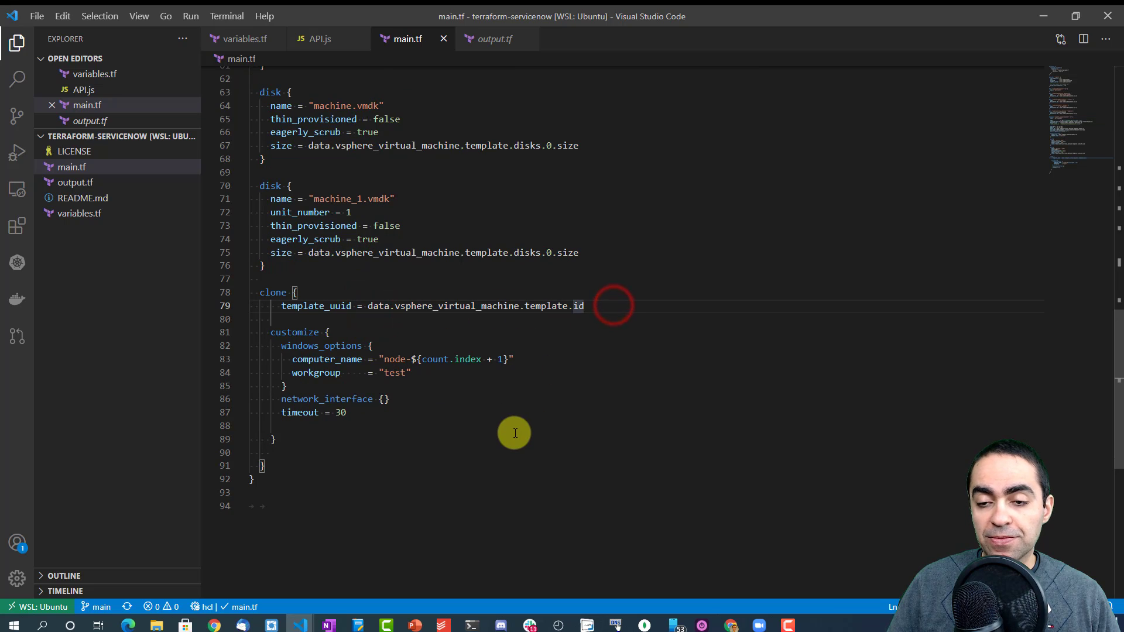
scroll(515, 431, "down", 1)
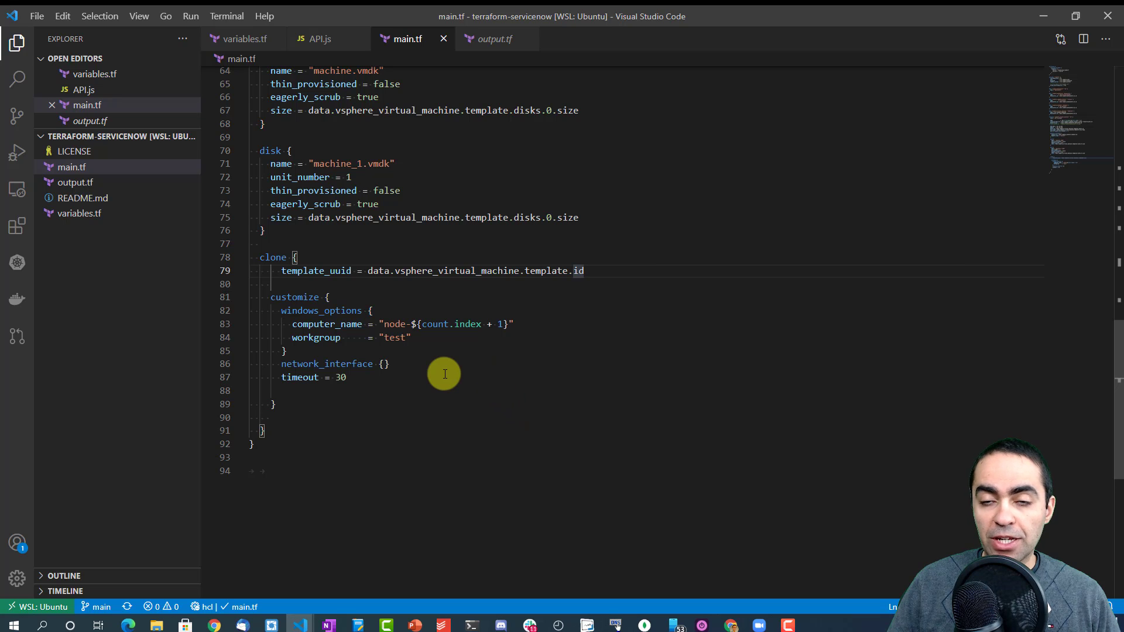
scroll(445, 373, "up", 10)
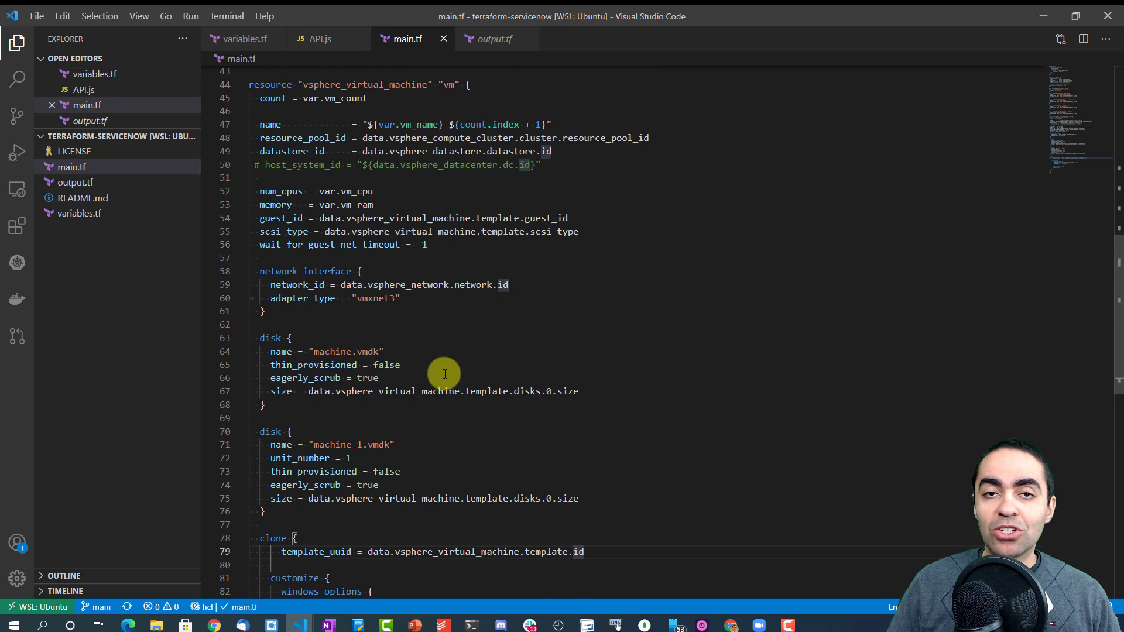